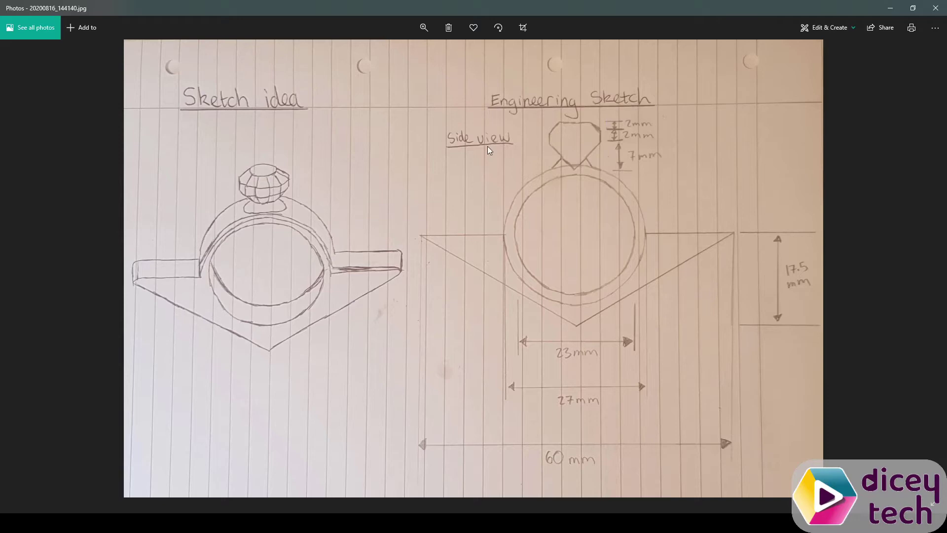
Advance to the top-view engineering sketch of the holder in Windows Photos
key(Right)
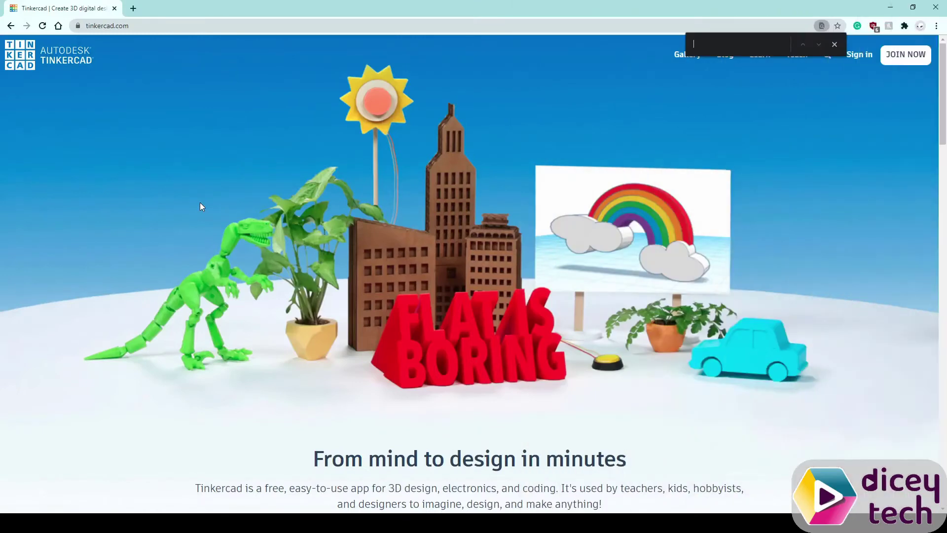
Sign in to Tinkercad with an email or username account and start a new 3D design
key(Escape)
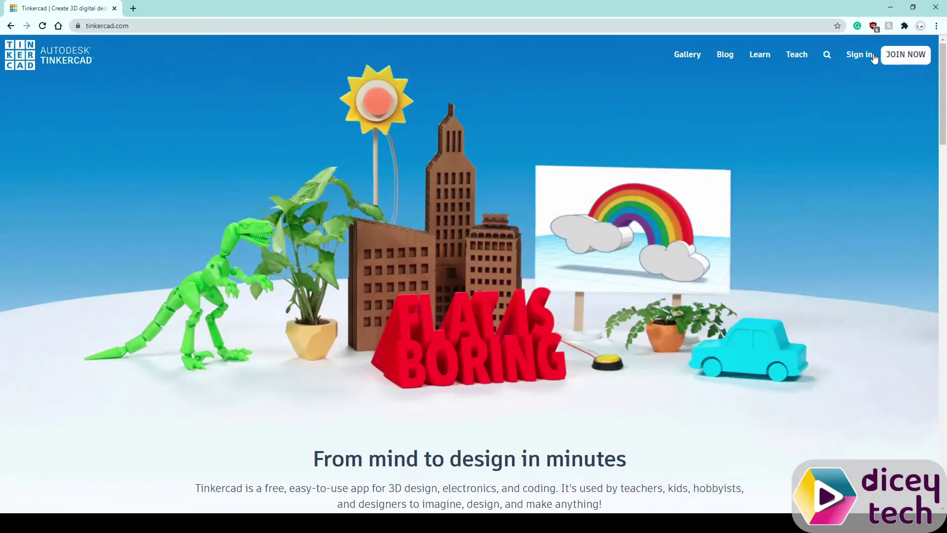
click(855, 56)
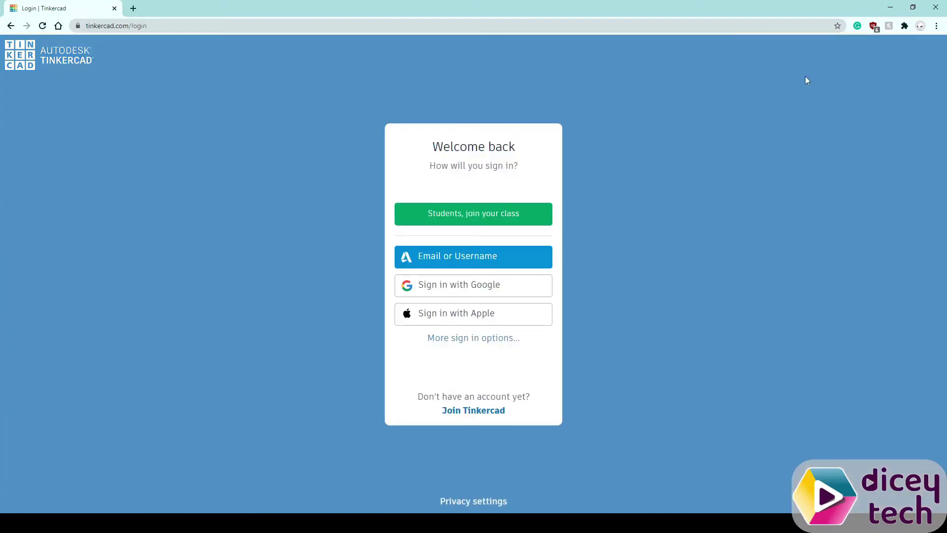
click(468, 262)
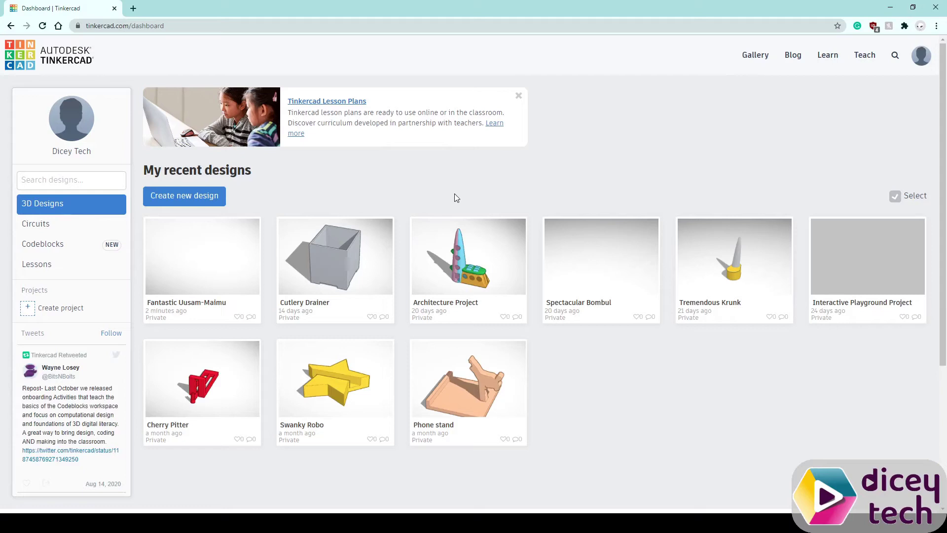
click(192, 201)
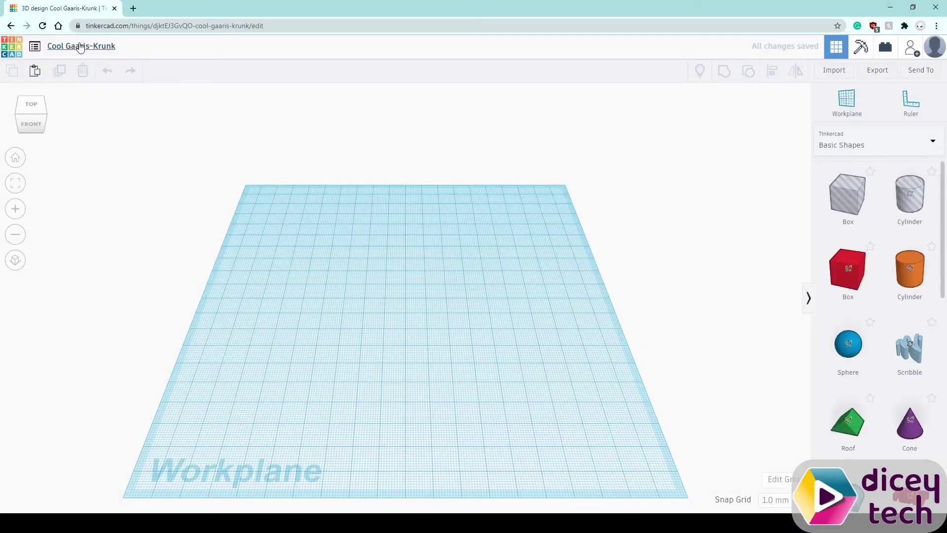
Rename the new design to 'Book Page Holder'
click(80, 45)
key(BackSpace)
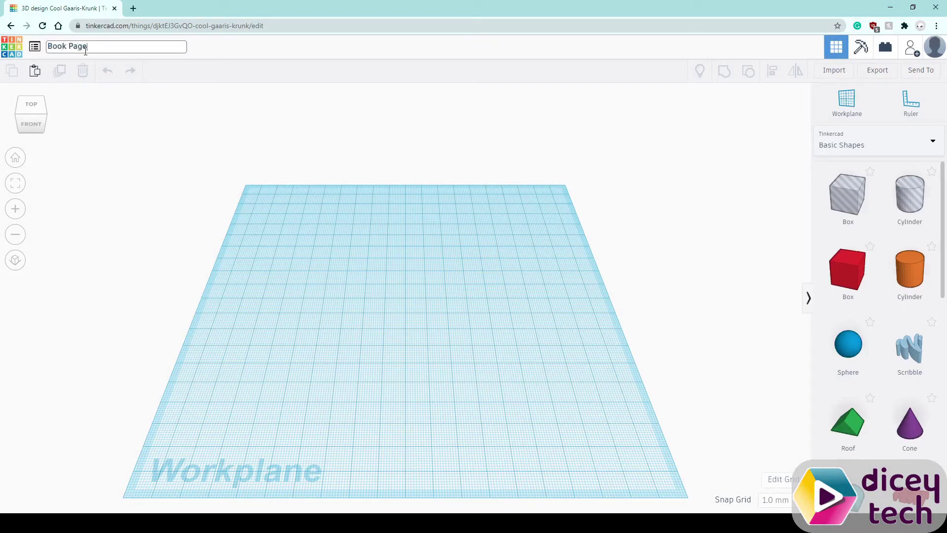
text(Book Page Holder)
key(Return)
Switch to orthographic top view and place a 64-sided solid cylinder near the workplane centre
click(15, 262)
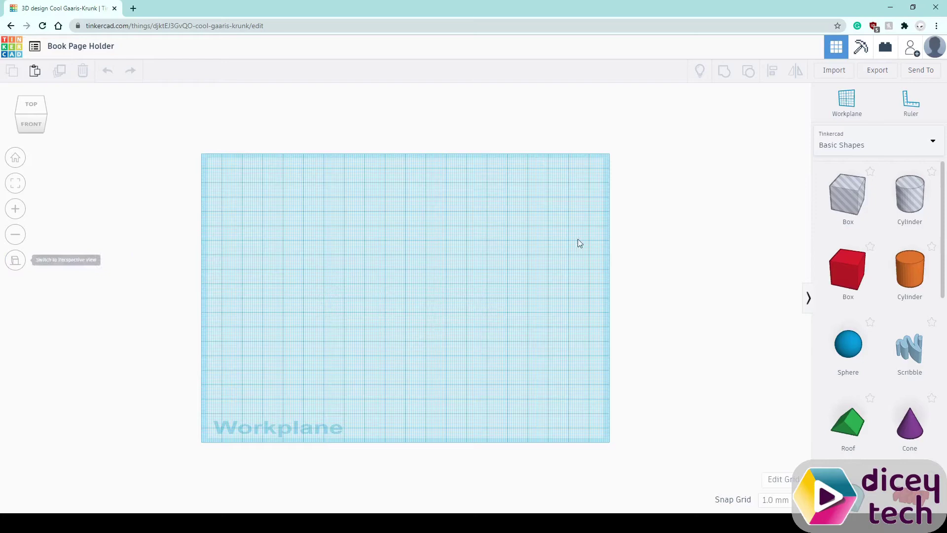
click(35, 113)
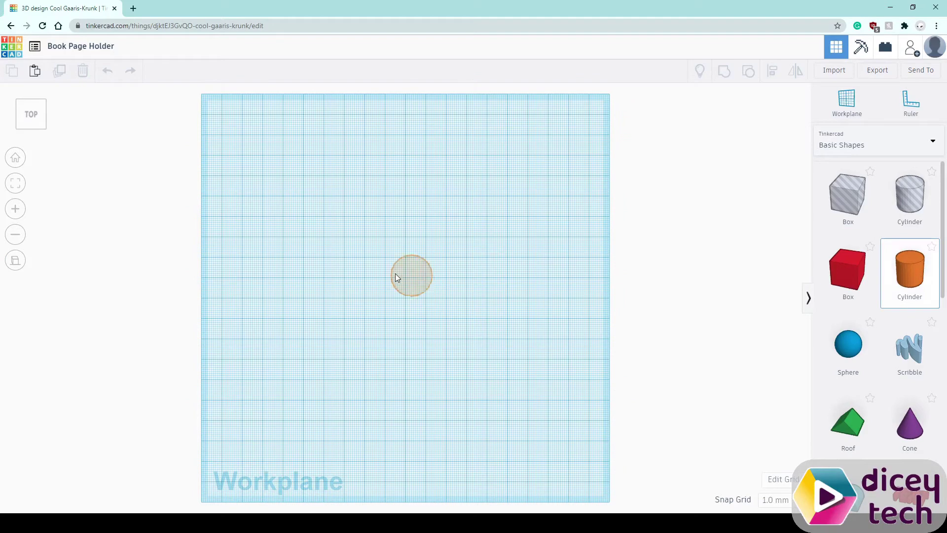
click(395, 279)
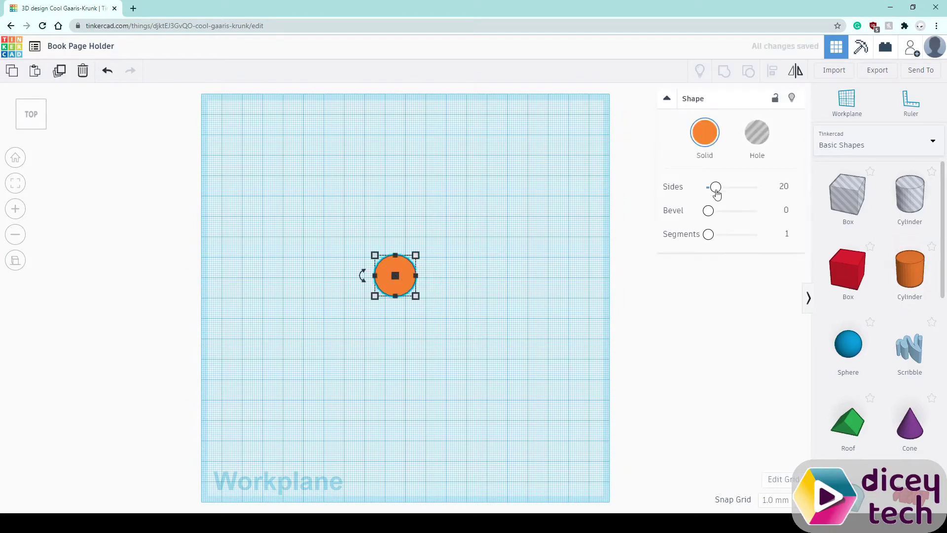
drag(716, 190, 794, 191)
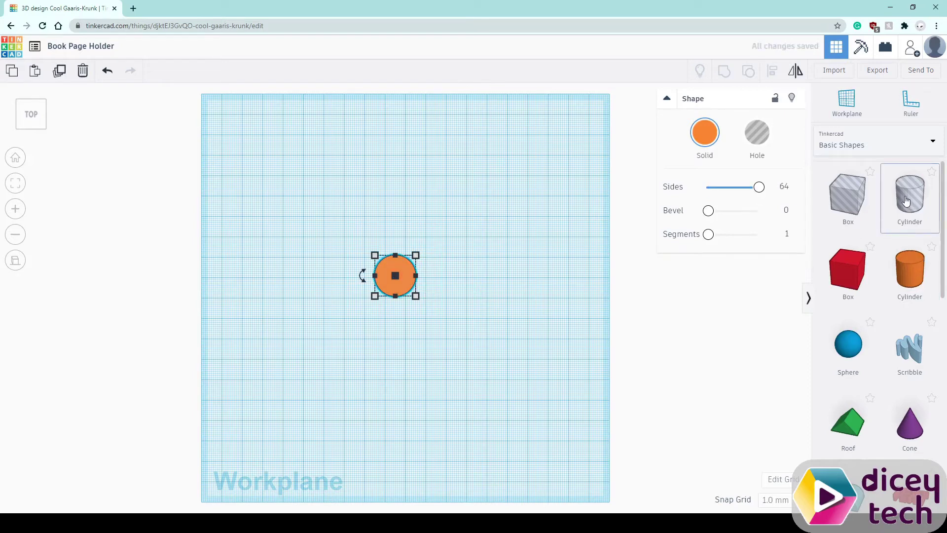
click(480, 260)
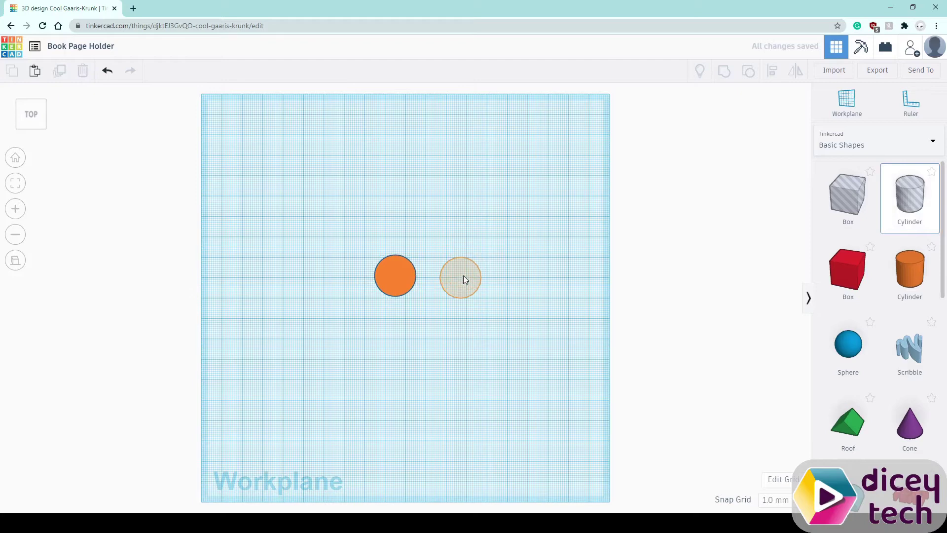
Place a 64-sided hole cylinder beside the orange one
click(463, 276)
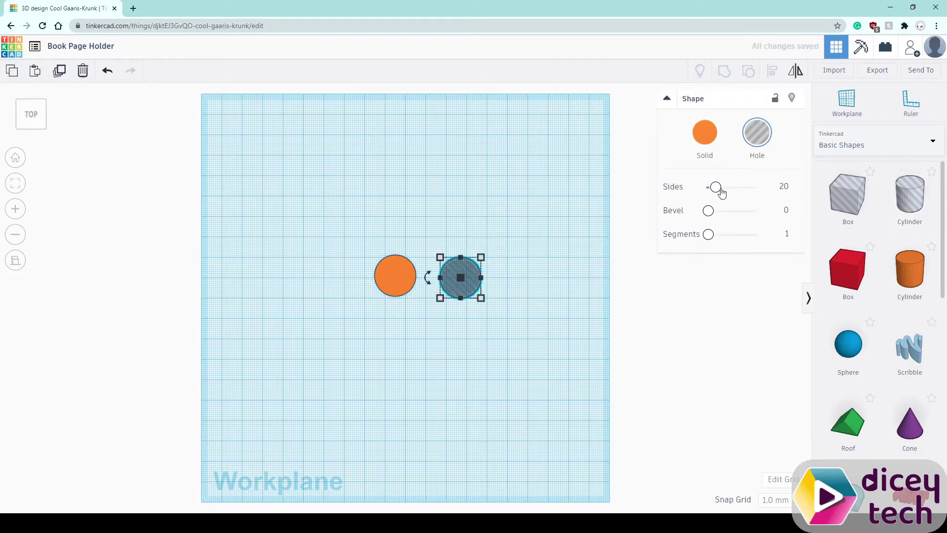
drag(720, 191, 802, 192)
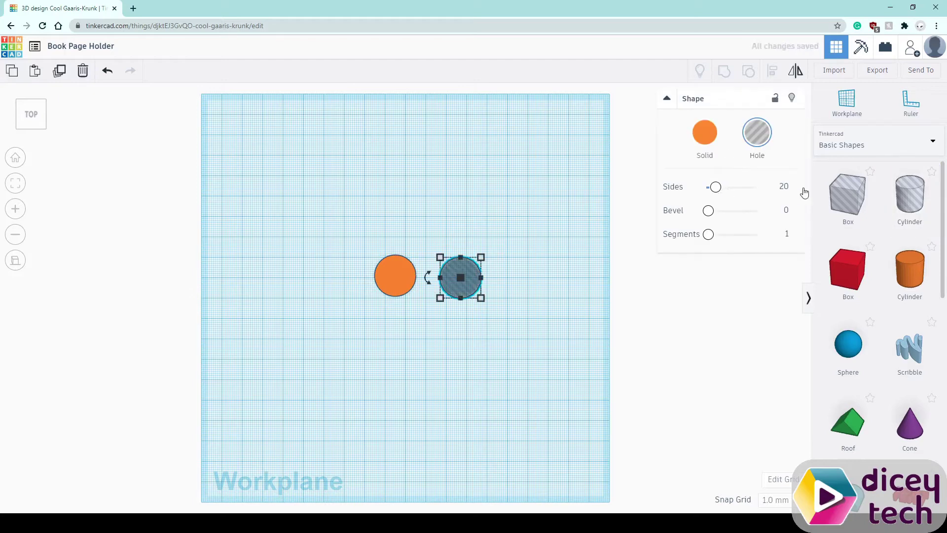
click(486, 247)
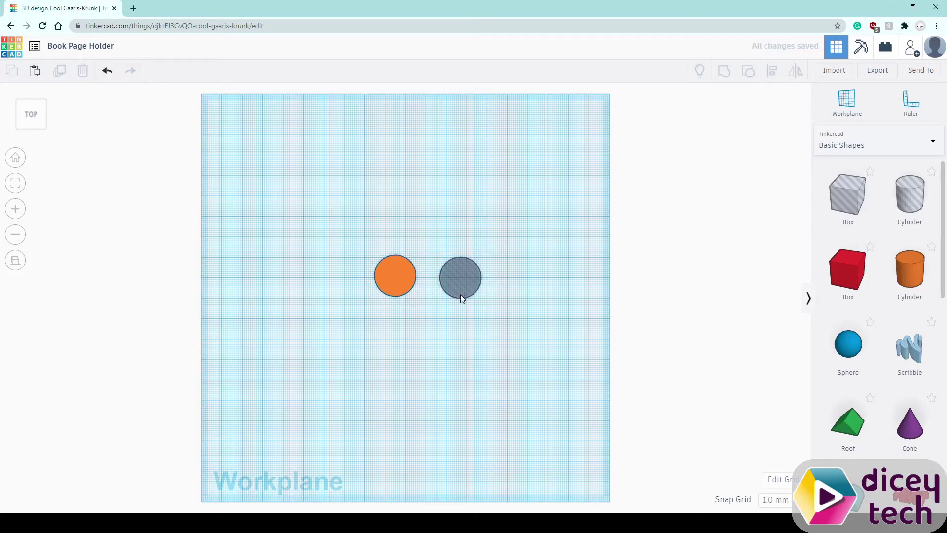
Resize the orange solid cylinder to 27 × 27 mm
click(389, 276)
mouse_move(416, 255)
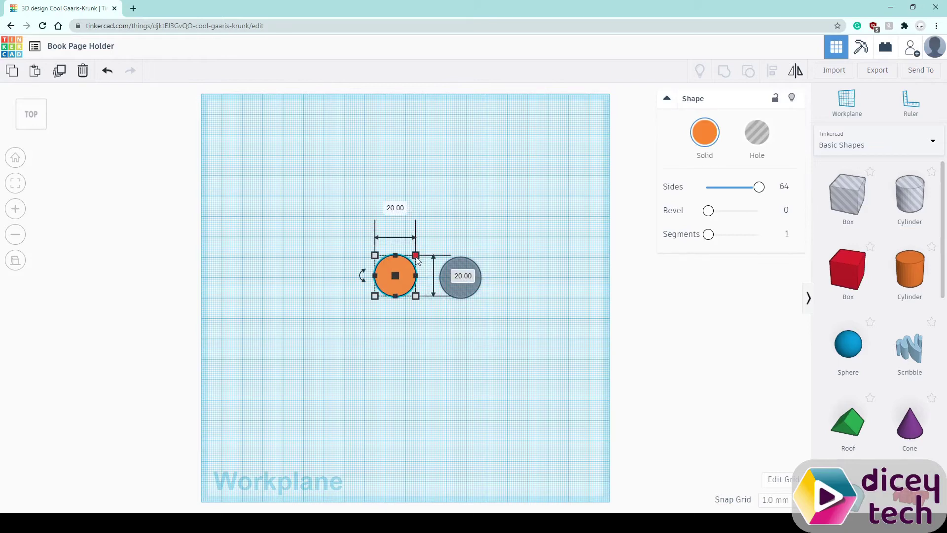
click(395, 206)
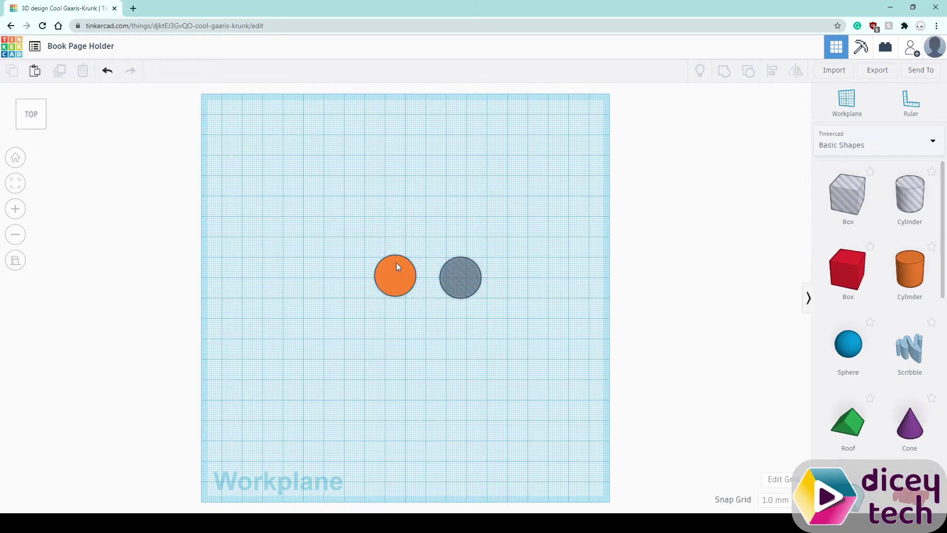
click(396, 263)
mouse_move(415, 256)
click(395, 207)
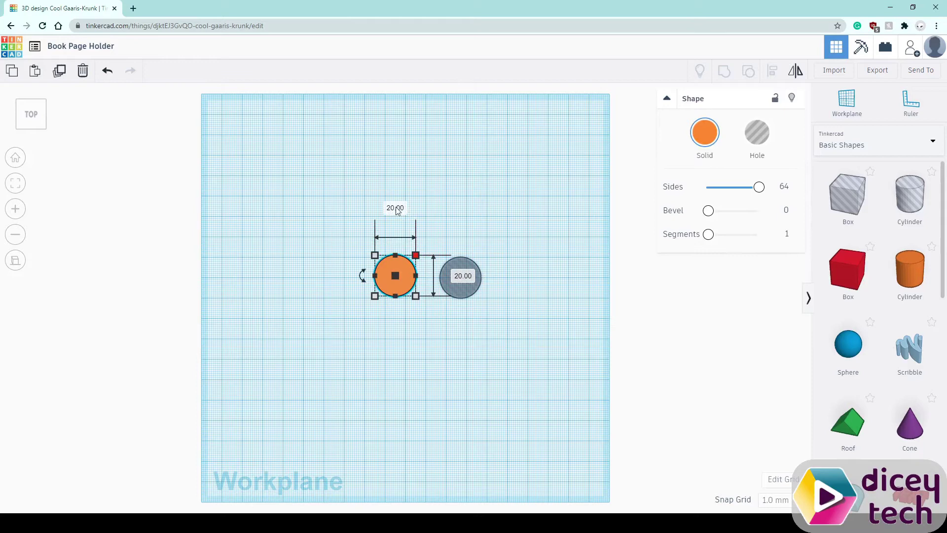
text(27)
key(Tab)
text(2)
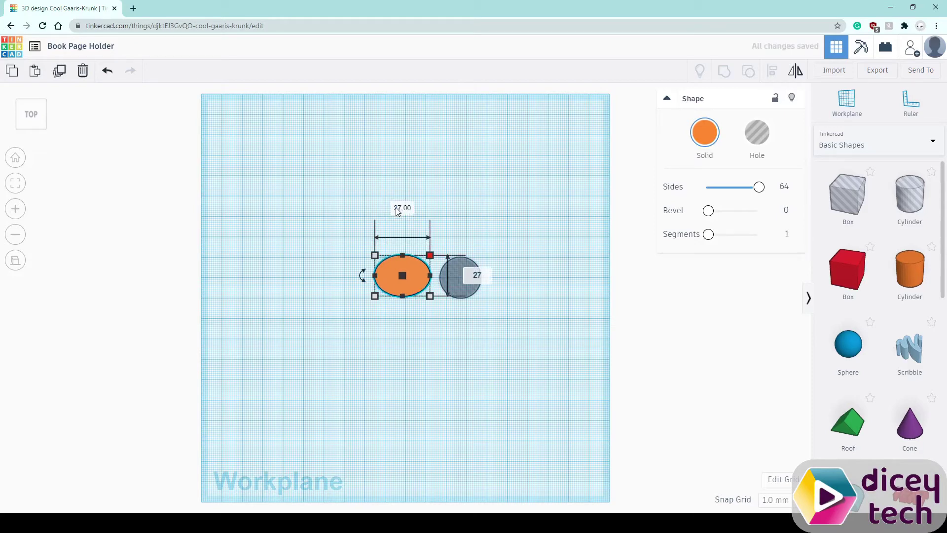
key(Return)
click(460, 284)
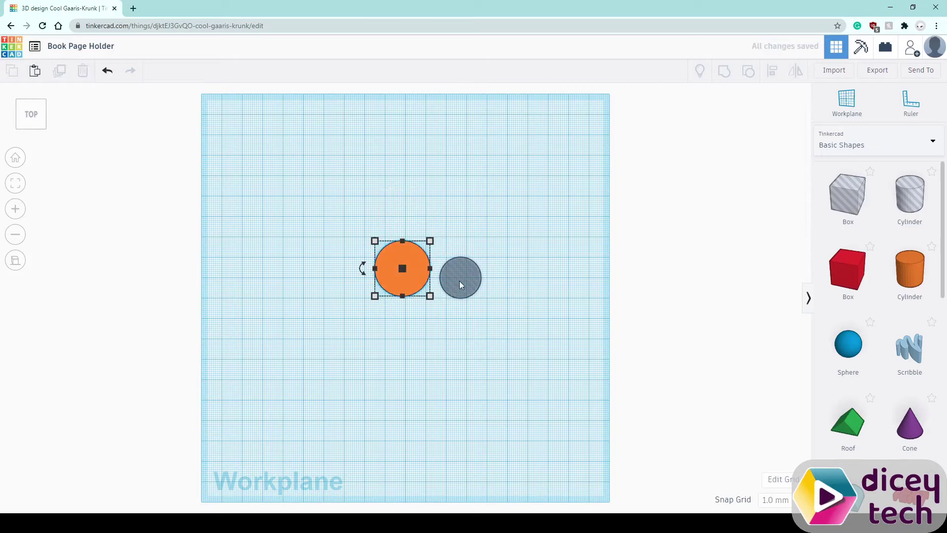
Resize the hole cylinder to 23 × 23 mm
click(462, 282)
mouse_move(481, 258)
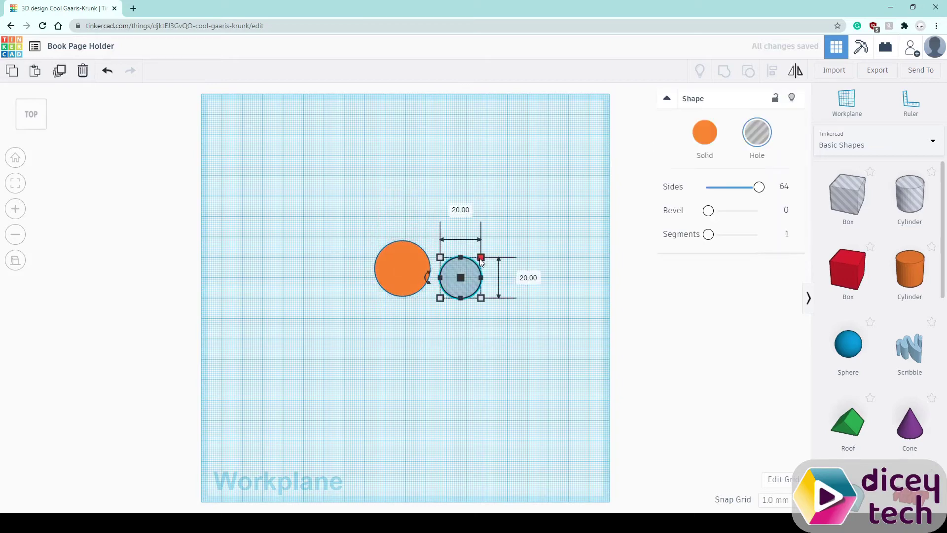
click(461, 210)
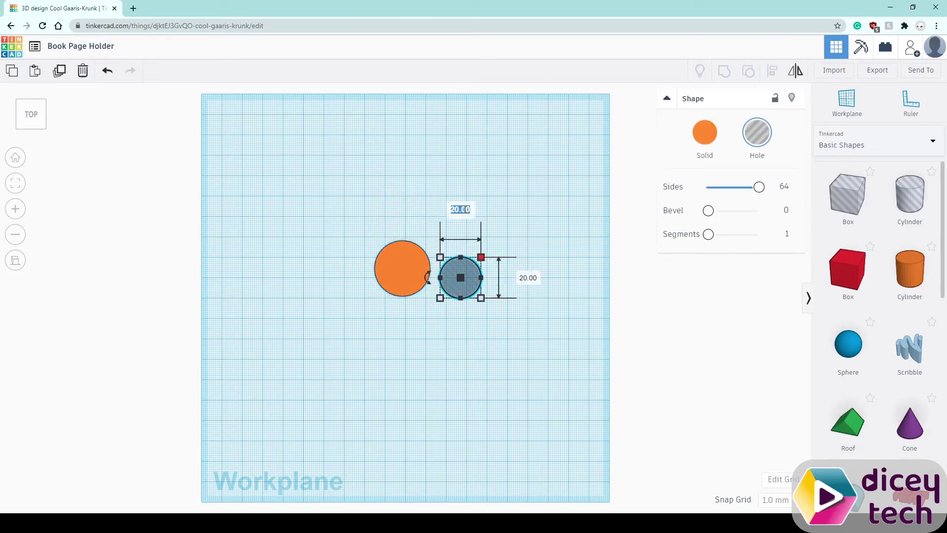
text(23)
key(Tab)
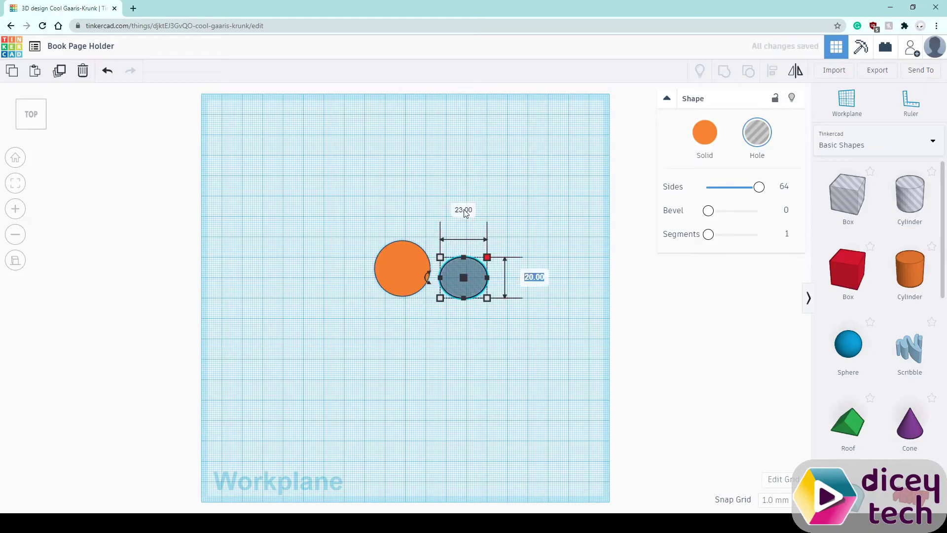
text(23)
key(Return)
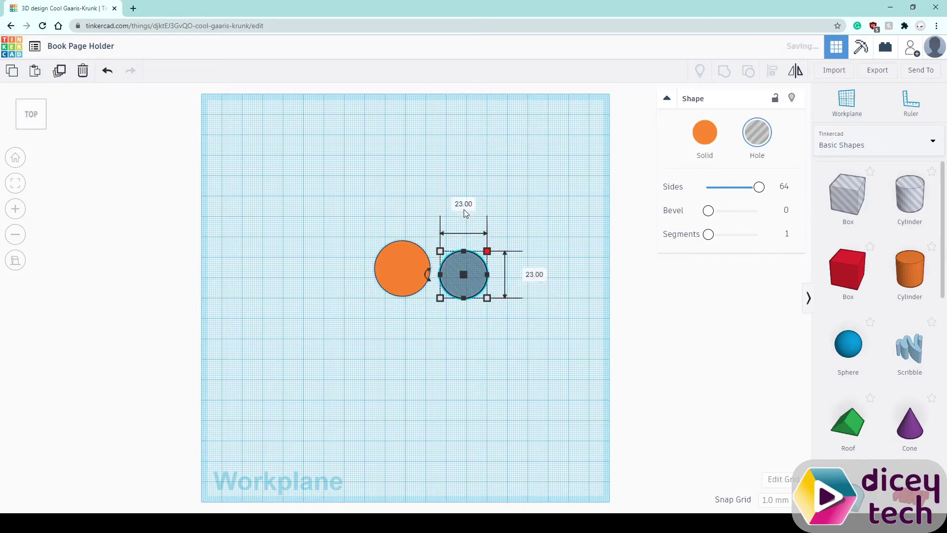
click(543, 194)
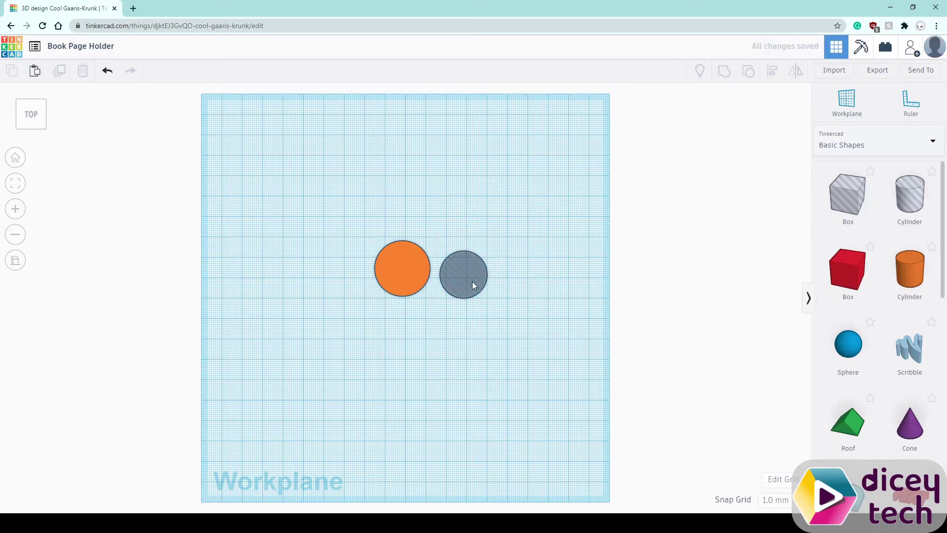
Align both circles on their centres so the 23 mm hole sits concentrically inside the 27 mm cylinder
click(469, 277)
click(532, 199)
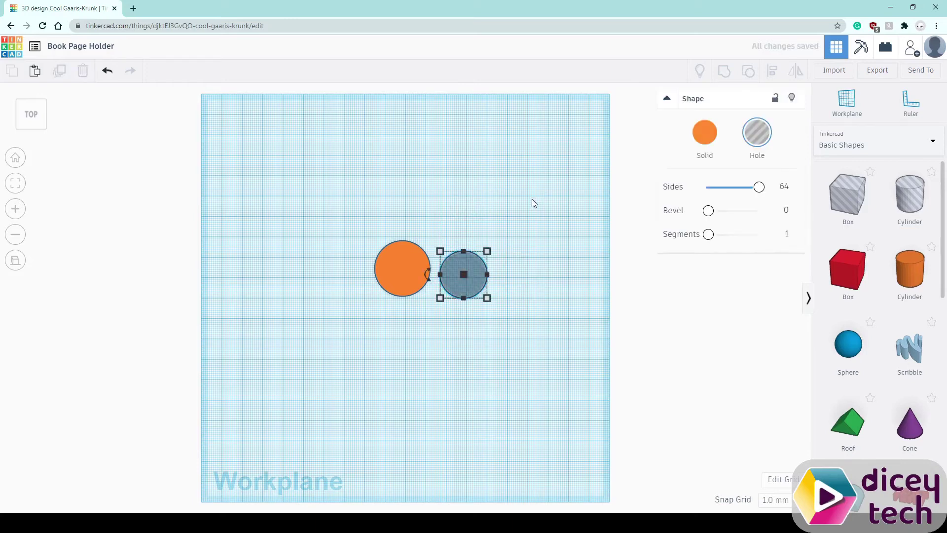
drag(531, 202, 295, 324)
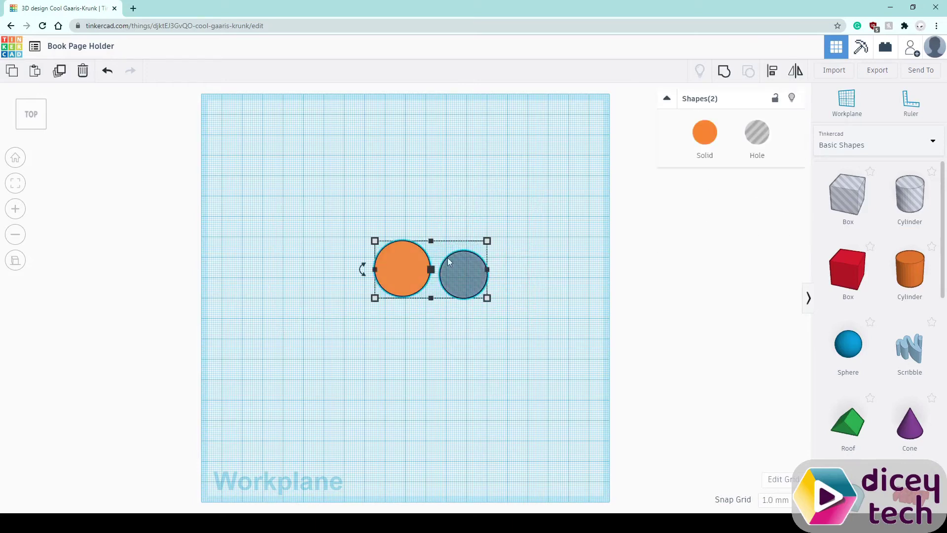
click(773, 72)
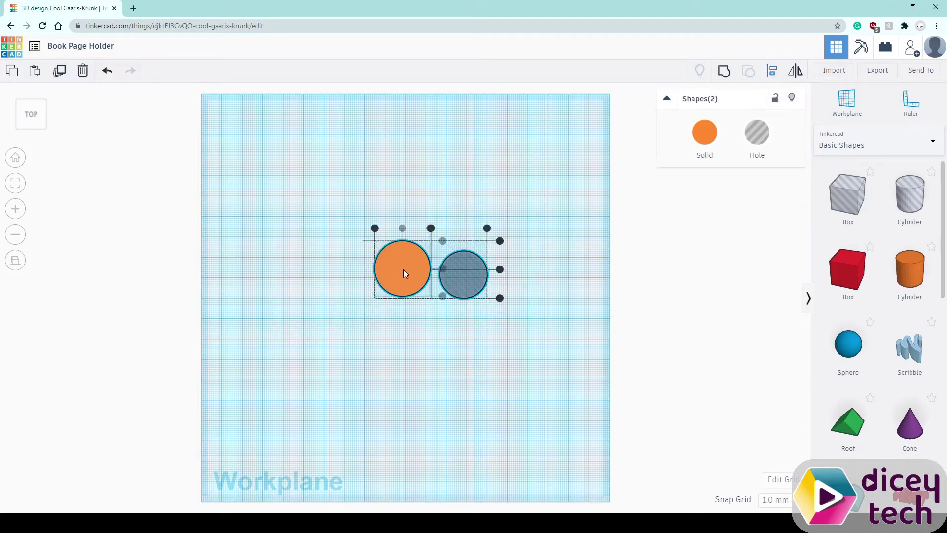
click(444, 269)
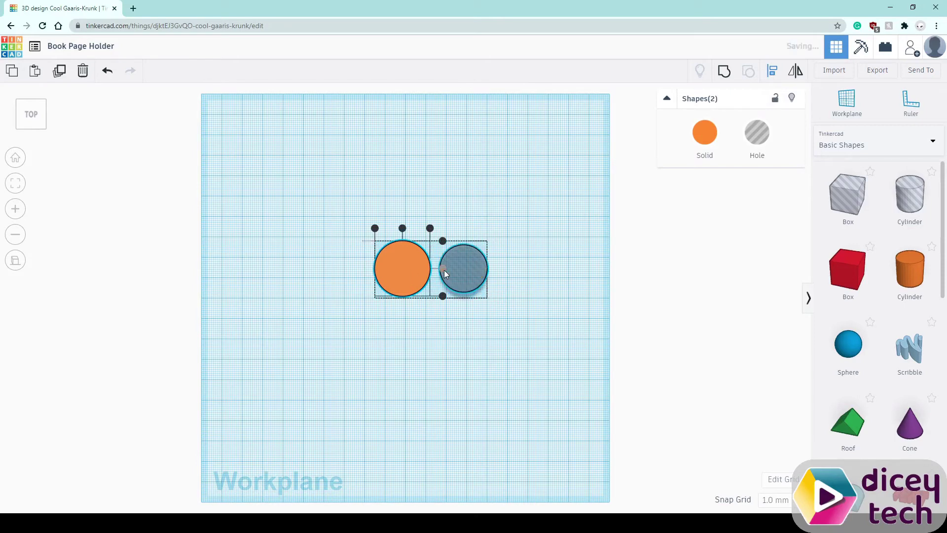
click(402, 229)
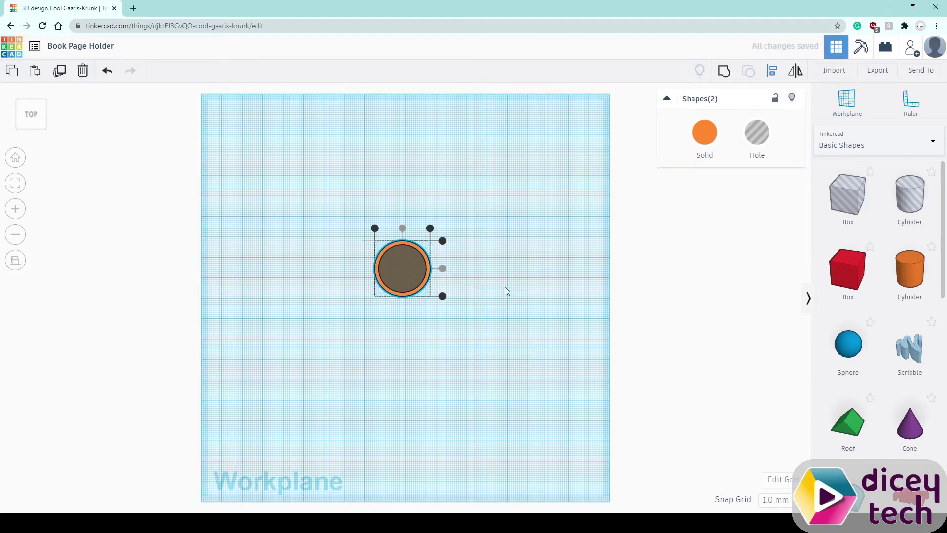
click(519, 265)
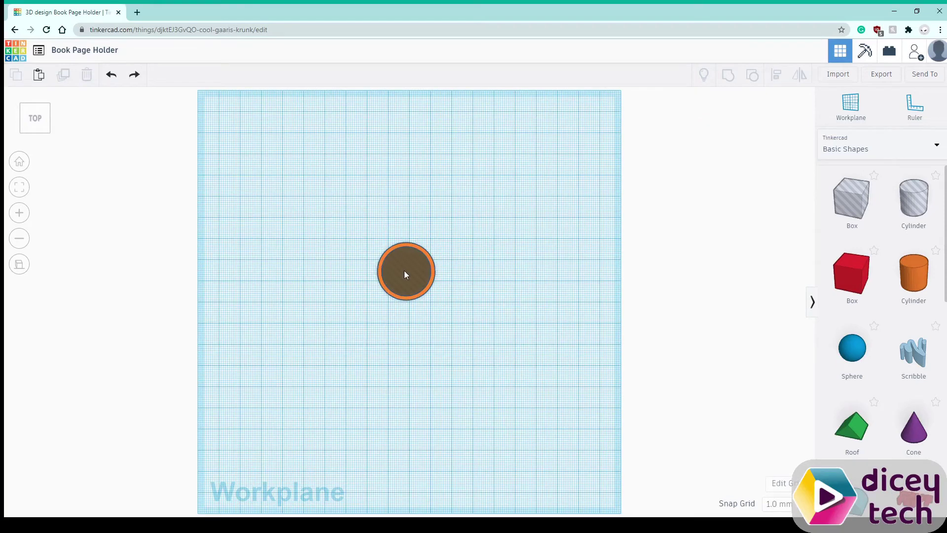
Place a green Roof shape on the workplane above the ring
drag(857, 434, 407, 181)
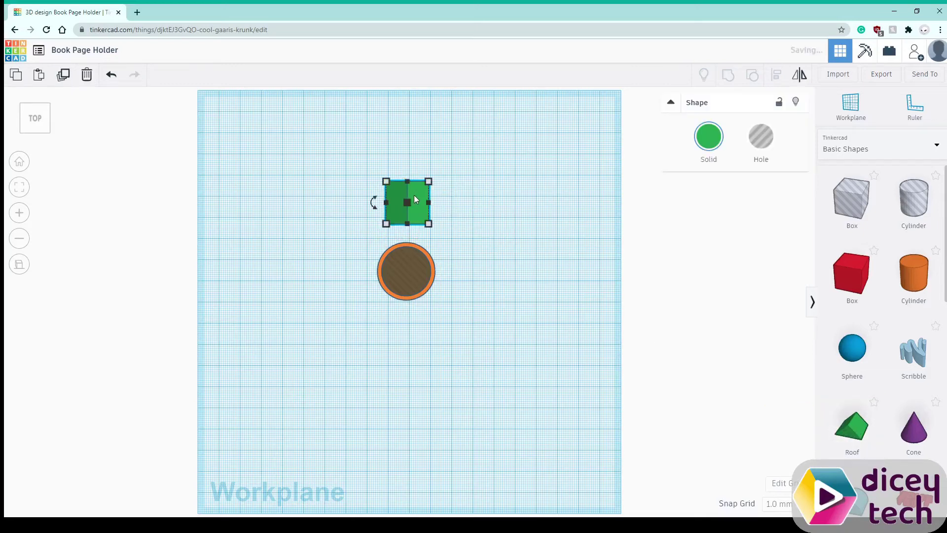
click(429, 224)
right_drag(509, 274, 573, 389)
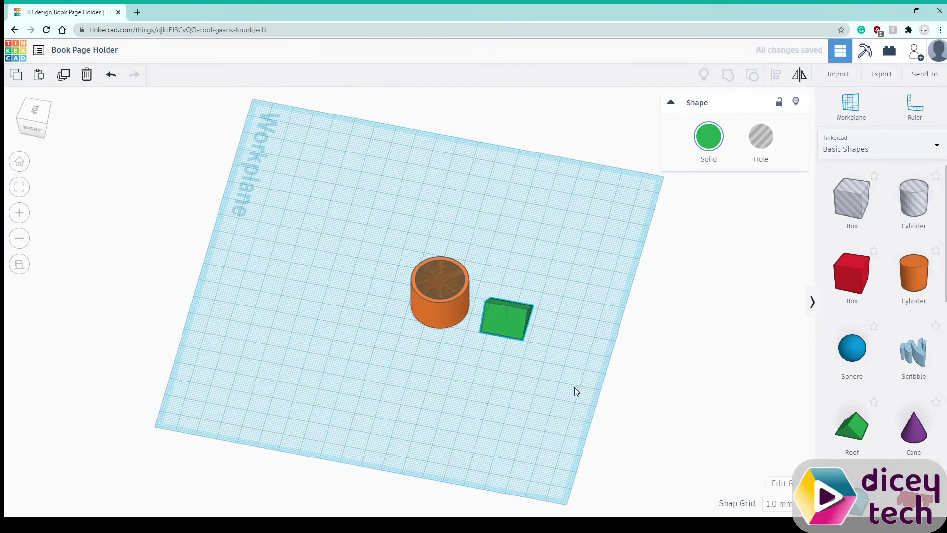
Rotate the roof -90° so it stands upright on its edge
click(503, 318)
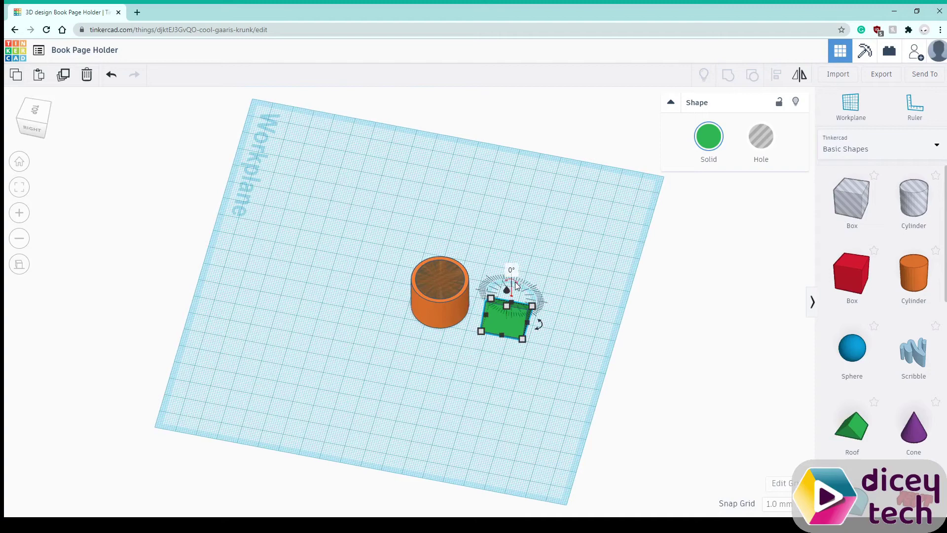
drag(516, 286, 490, 292)
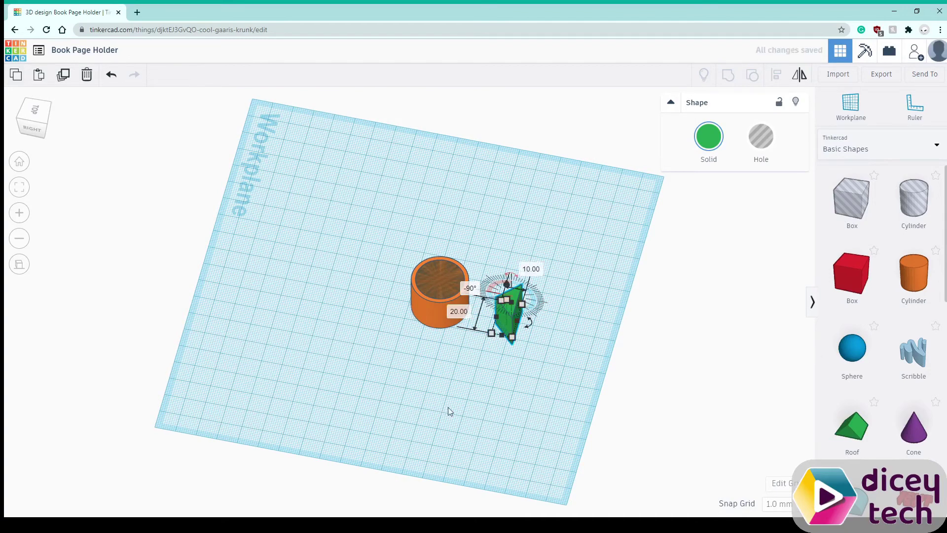
right_drag(448, 411, 513, 262)
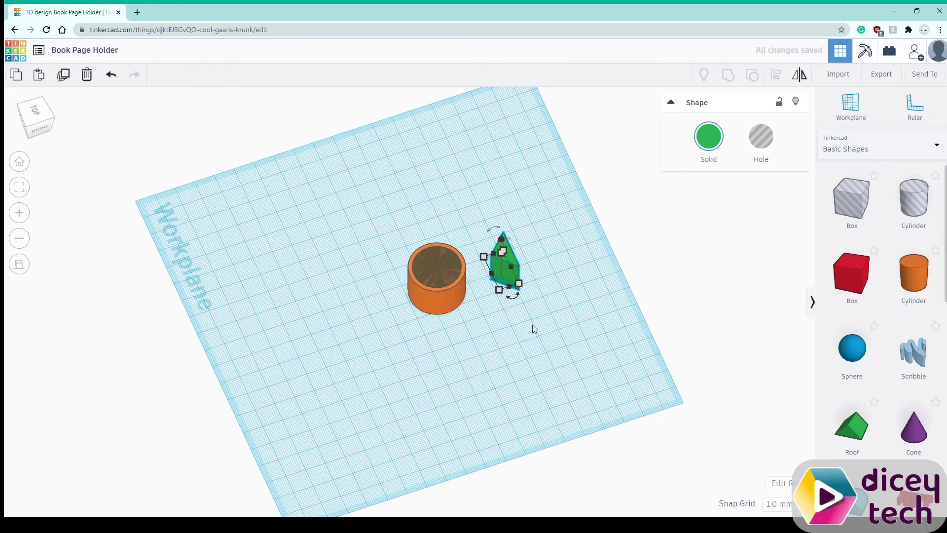
right_drag(532, 325, 499, 260)
scroll(499, 261, up, 6)
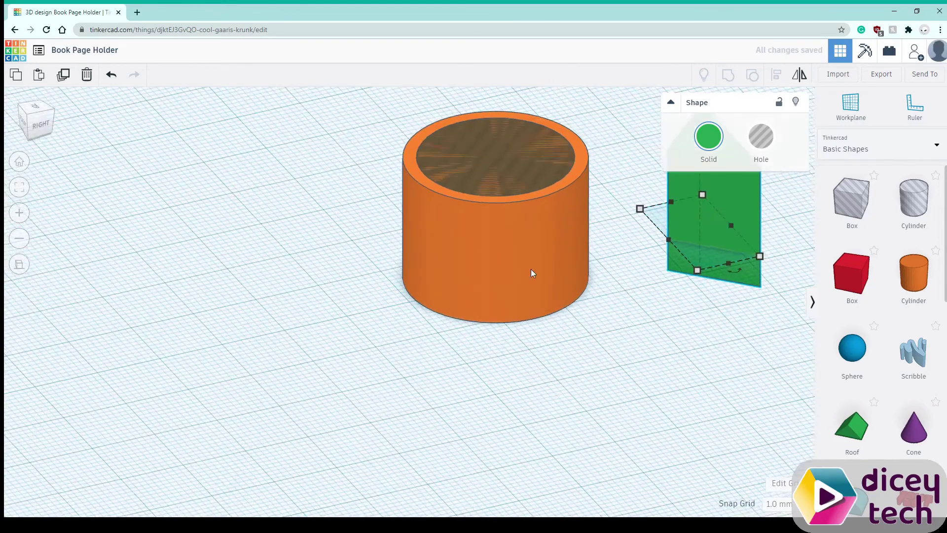
scroll(532, 273, up, 1)
scroll(621, 351, down, 2)
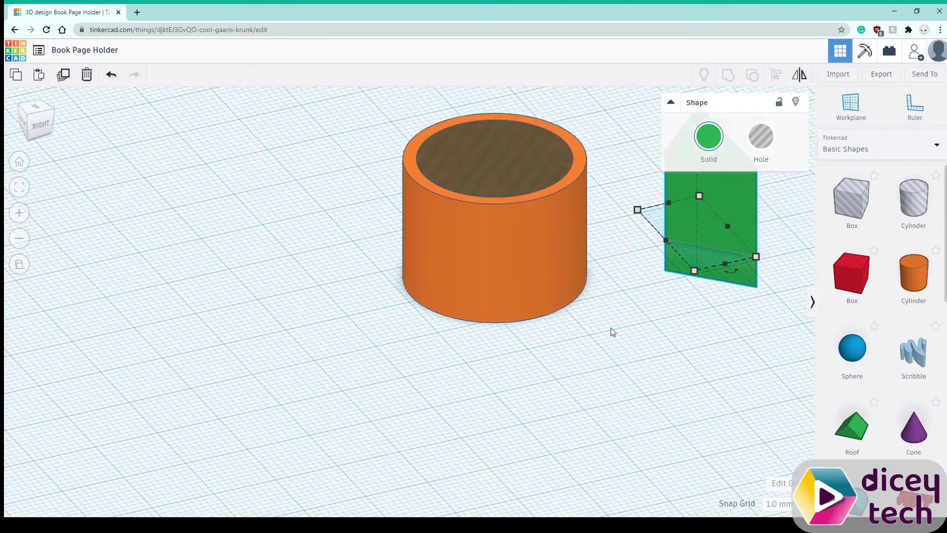
mouse_move(548, 376)
middle_down()
mouse_move(533, 370)
mouse_move(584, 364)
mouse_move(537, 375)
middle_up()
middle_drag(533, 343, 486, 356)
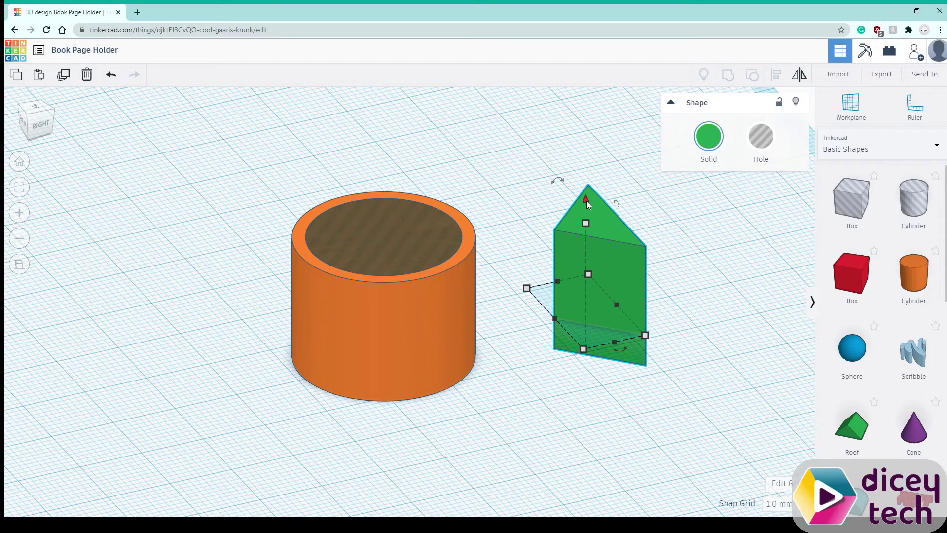
drag(587, 204, 588, 173)
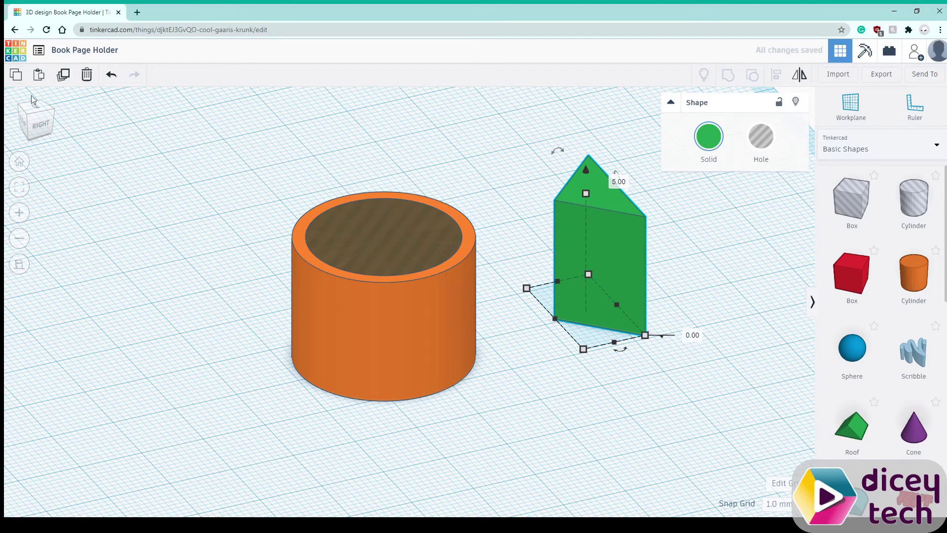
From the top view, resize the green wedge to 60 mm long and 17.50 mm wide
click(39, 109)
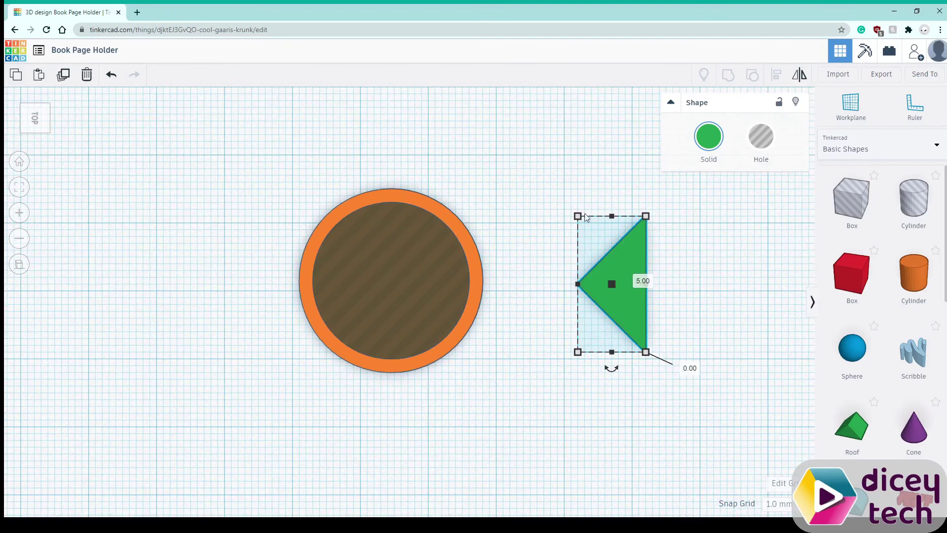
mouse_move(578, 216)
click(532, 284)
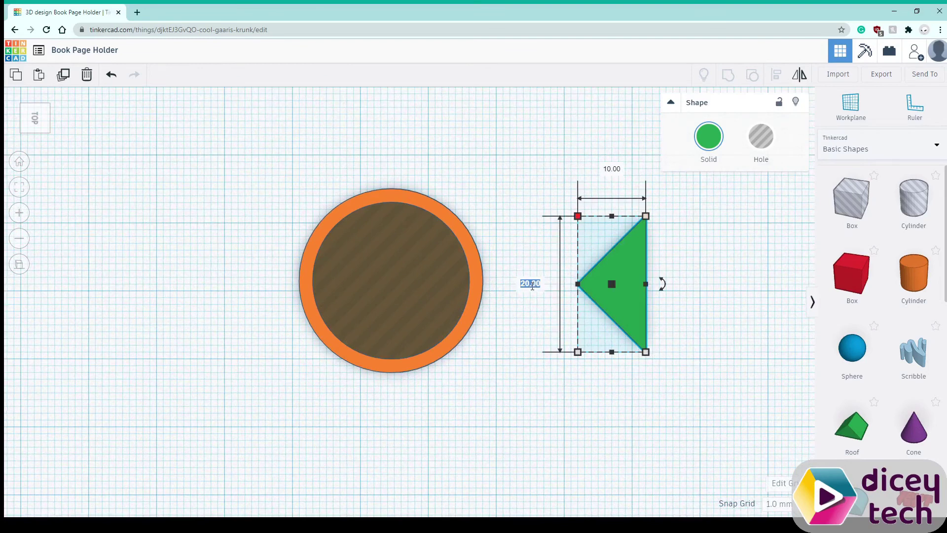
text(60)
key(Return)
scroll(623, 258, up, 2)
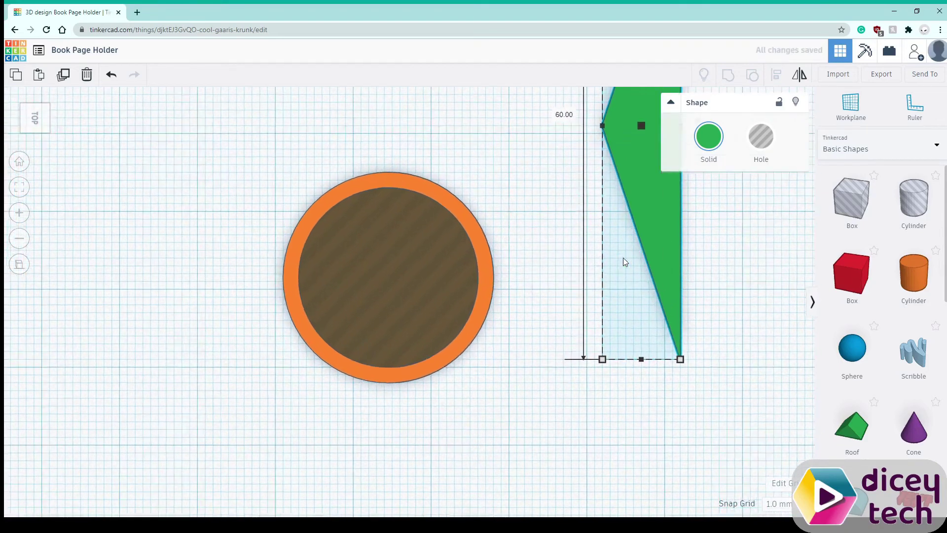
scroll(623, 257, down, 4)
scroll(624, 258, down, 1)
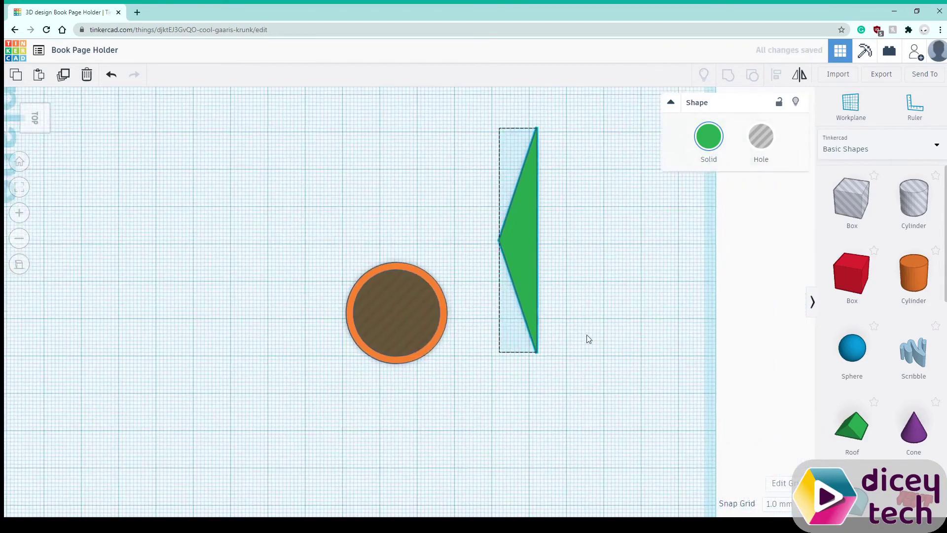
mouse_move(533, 180)
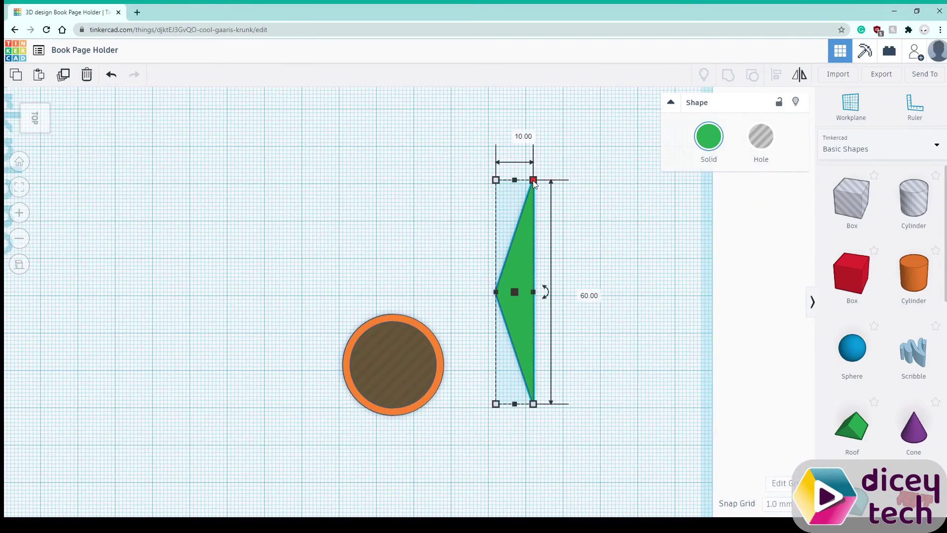
click(514, 133)
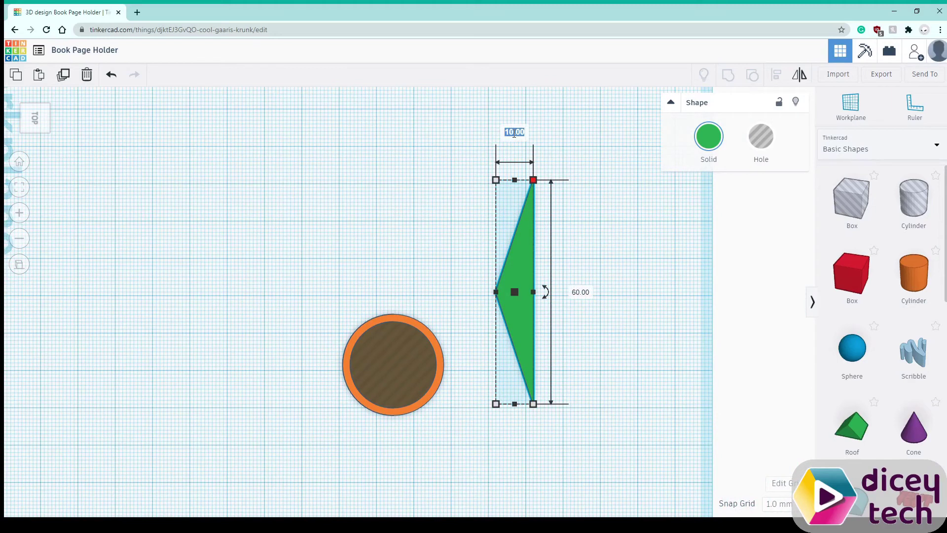
text(17.5)
key(Return)
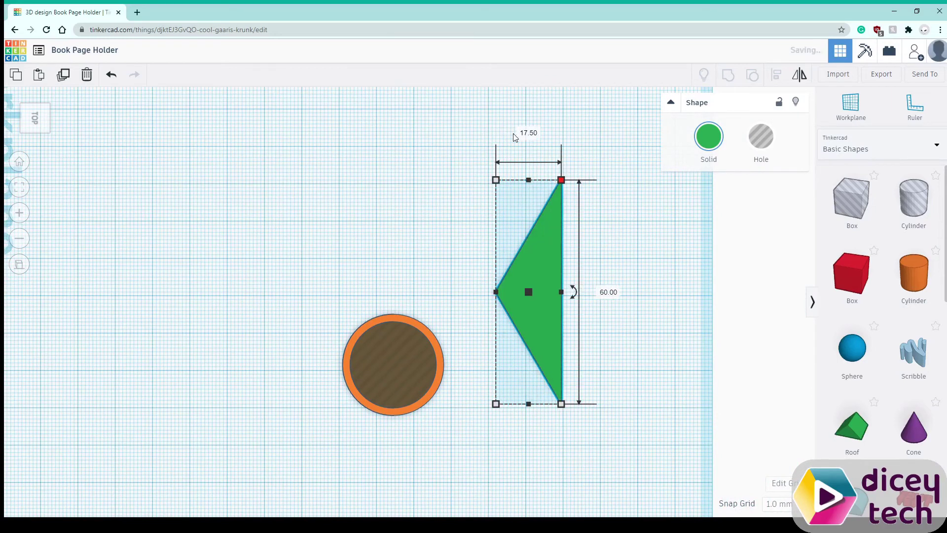
Return to top view and group the orange cylinder and hole cylinder into one hollow ring
click(15, 119)
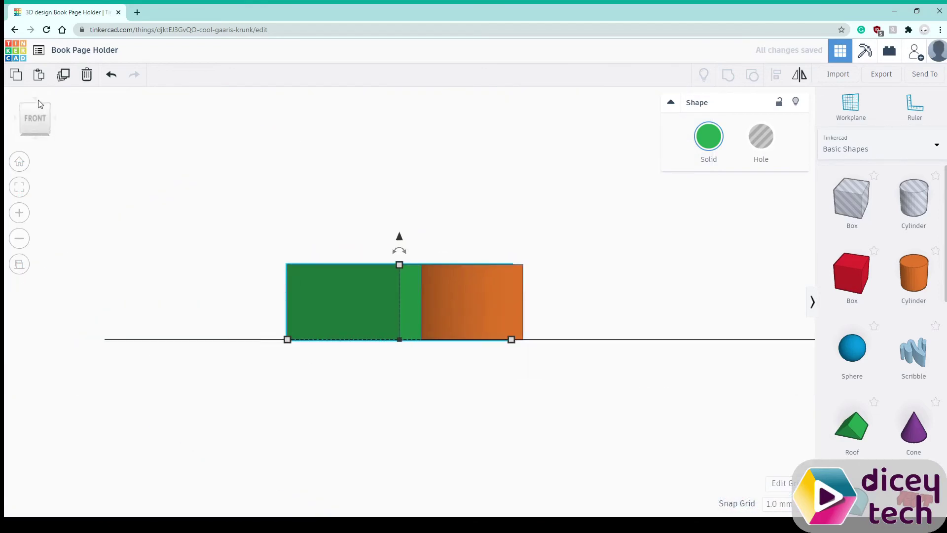
click(35, 99)
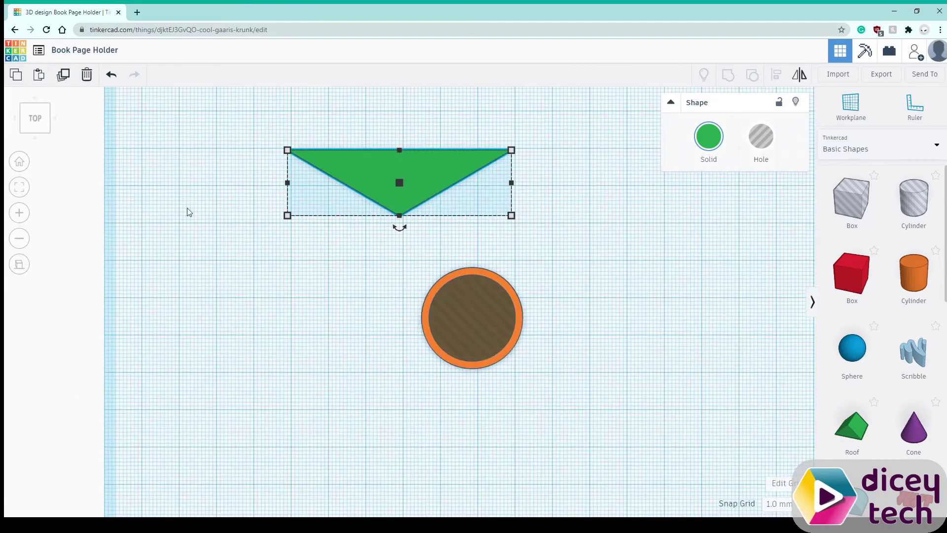
click(352, 254)
drag(347, 246, 542, 375)
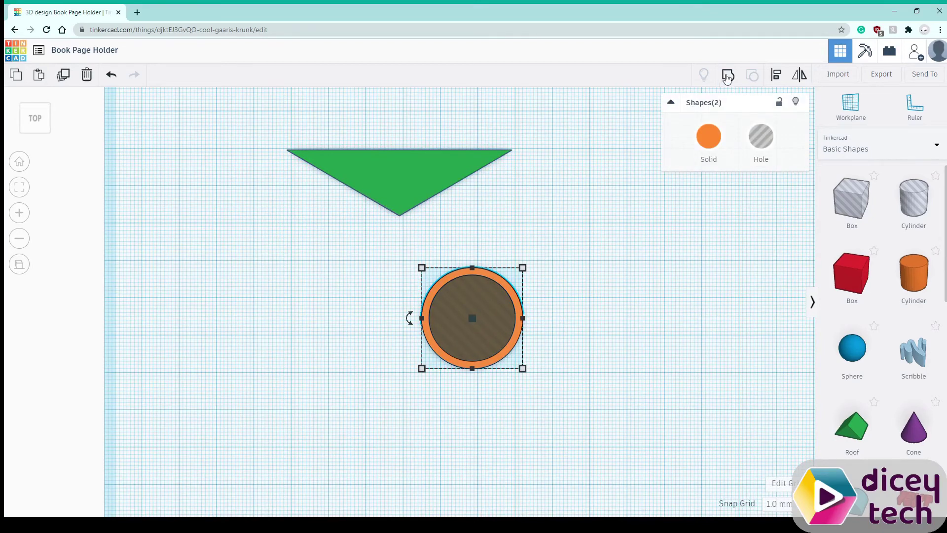
click(729, 77)
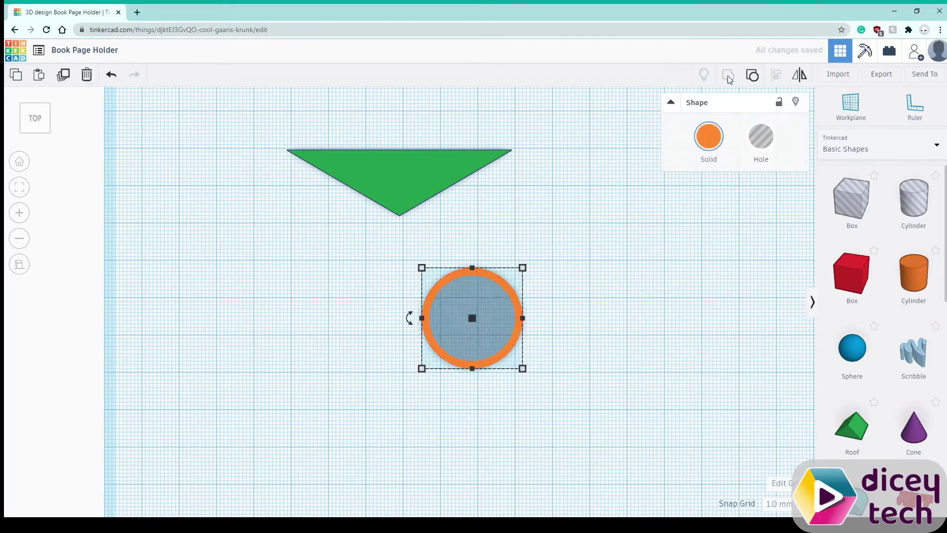
drag(247, 101, 578, 414)
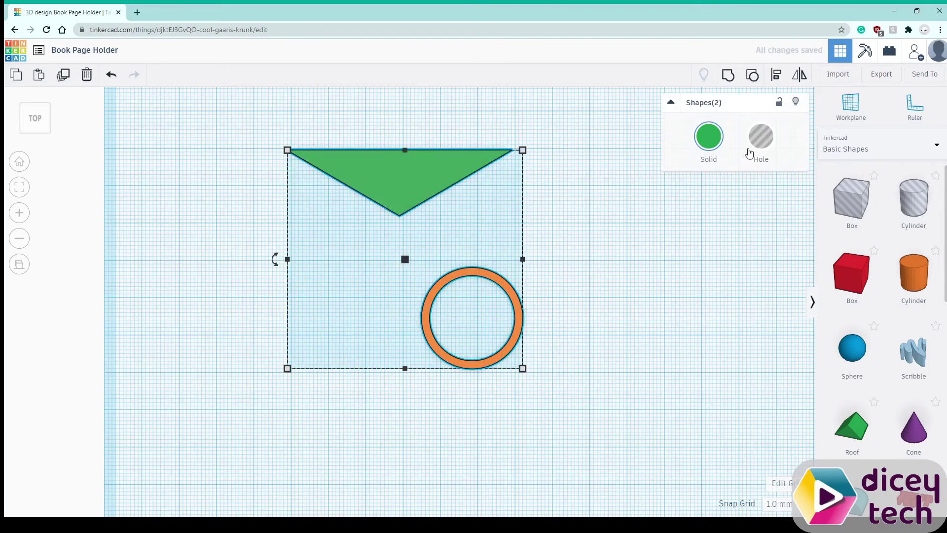
Align the wedge to the ring, centred horizontally with its tip at the ring's bottom
click(777, 77)
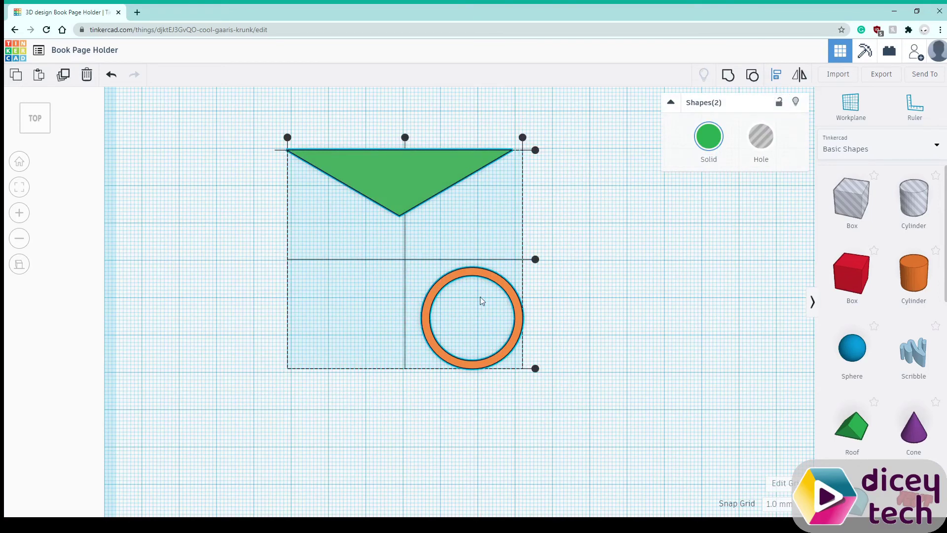
click(466, 273)
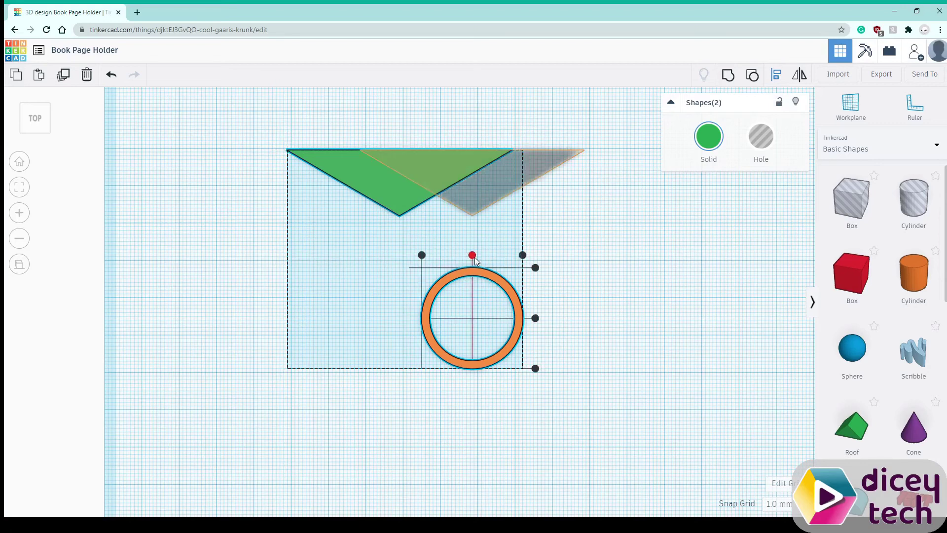
click(473, 256)
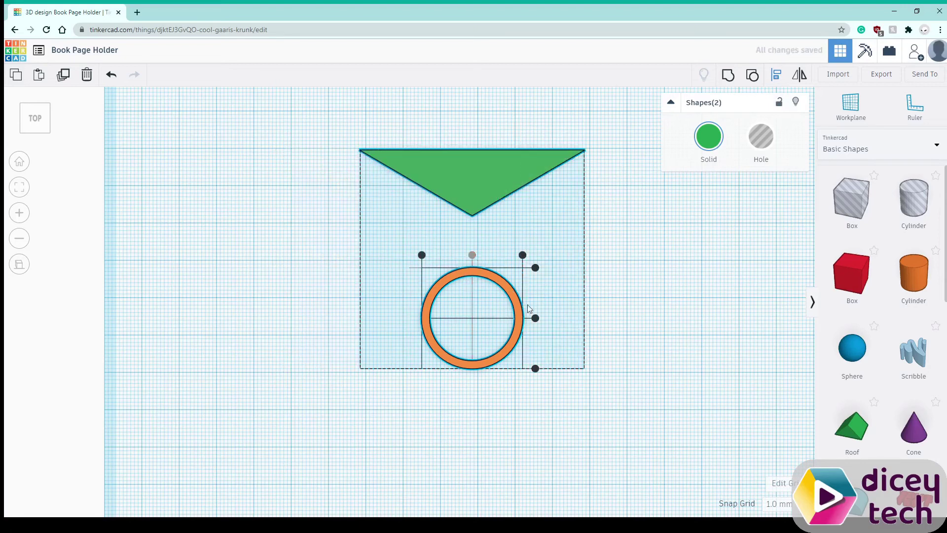
click(535, 369)
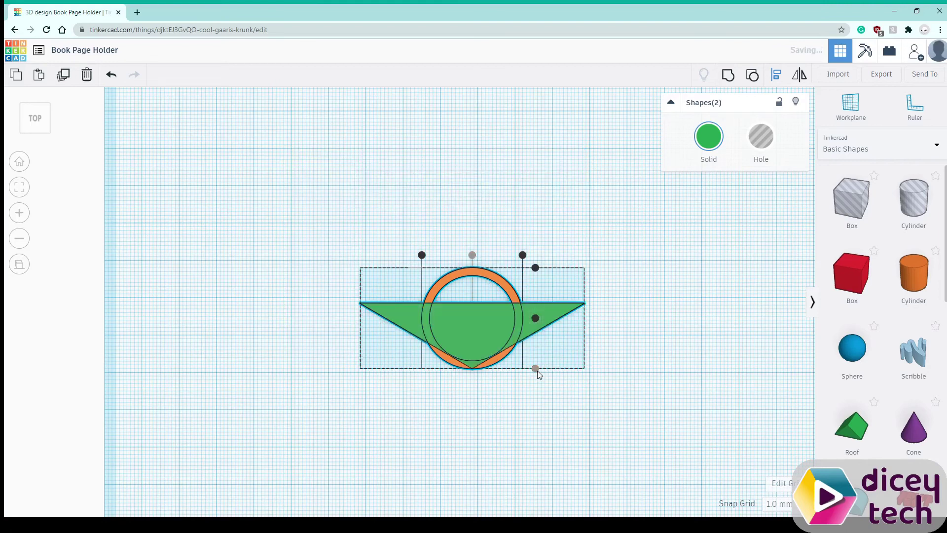
click(679, 330)
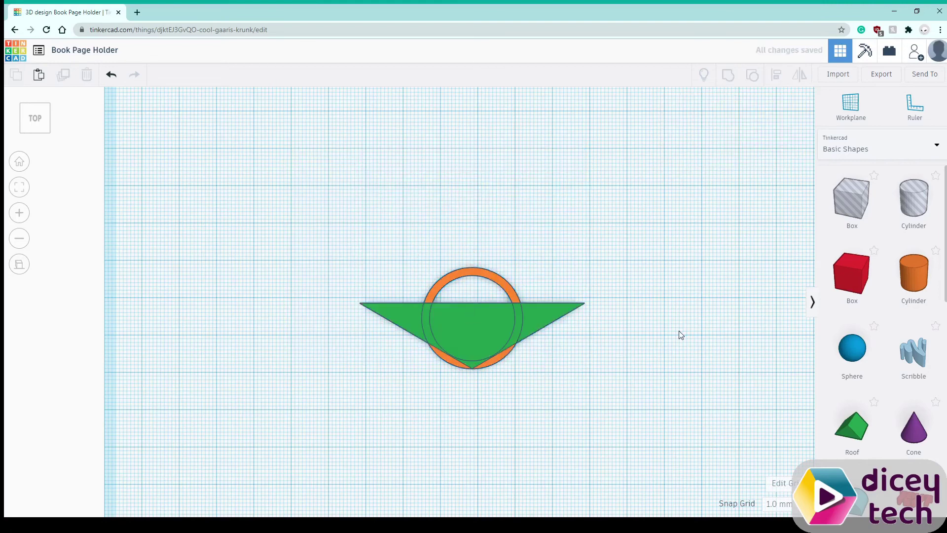
Nudge the wedge down two steps and the ring down one so the ring's midline meets the wedge's top edge
click(463, 324)
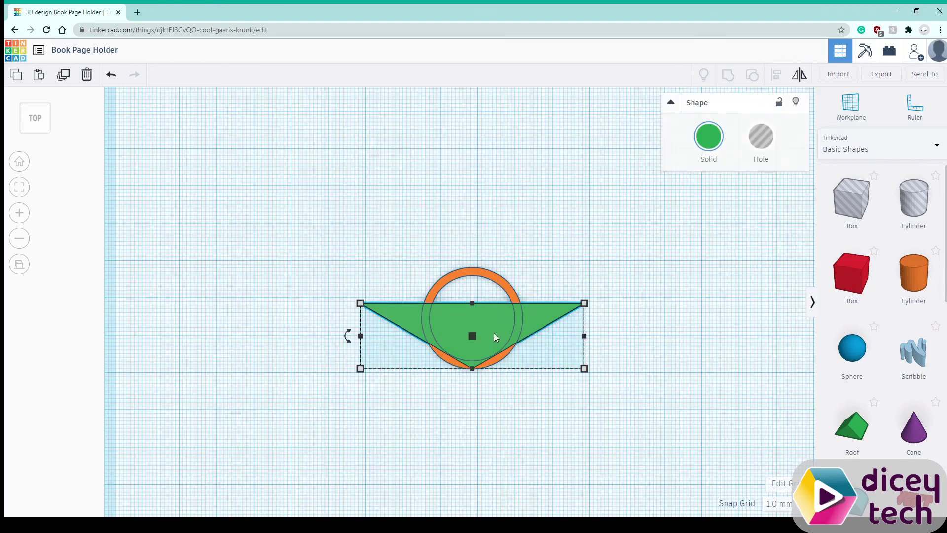
key(Down)
key(Down)
key(Down)
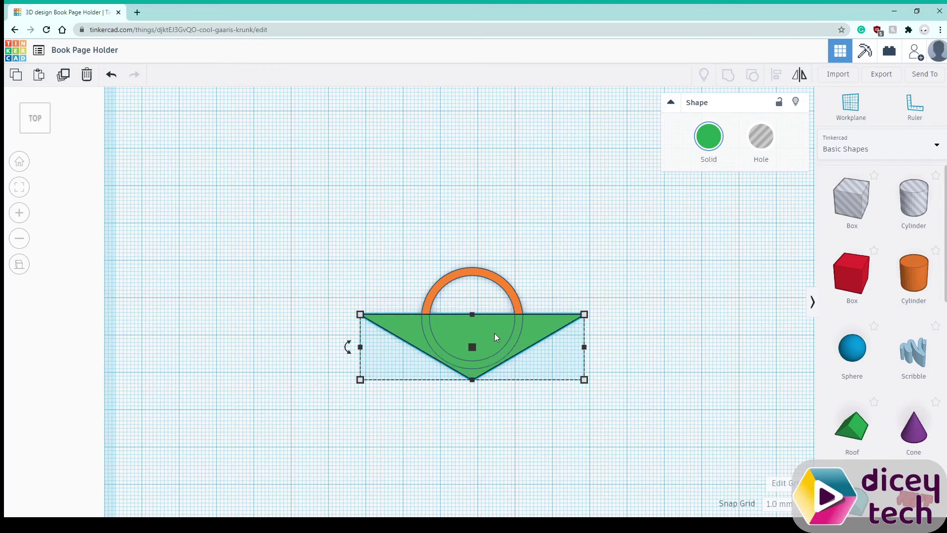
key(Down)
key(Down)
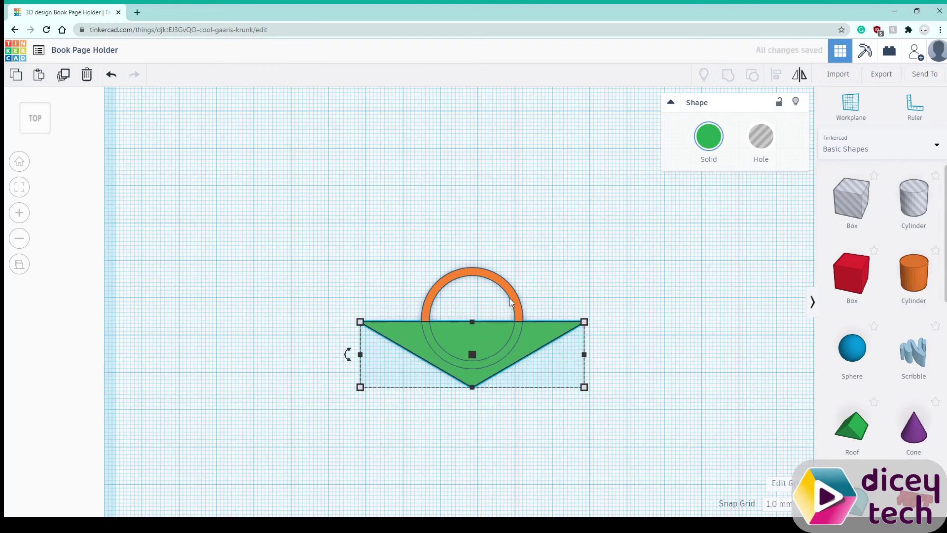
click(470, 282)
scroll(454, 288, up, 1)
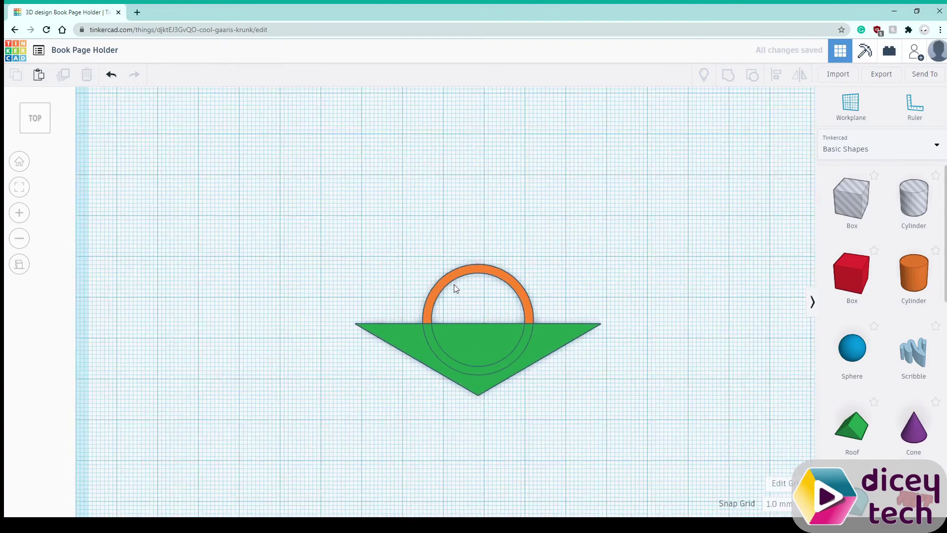
scroll(454, 284, up, 1)
click(470, 268)
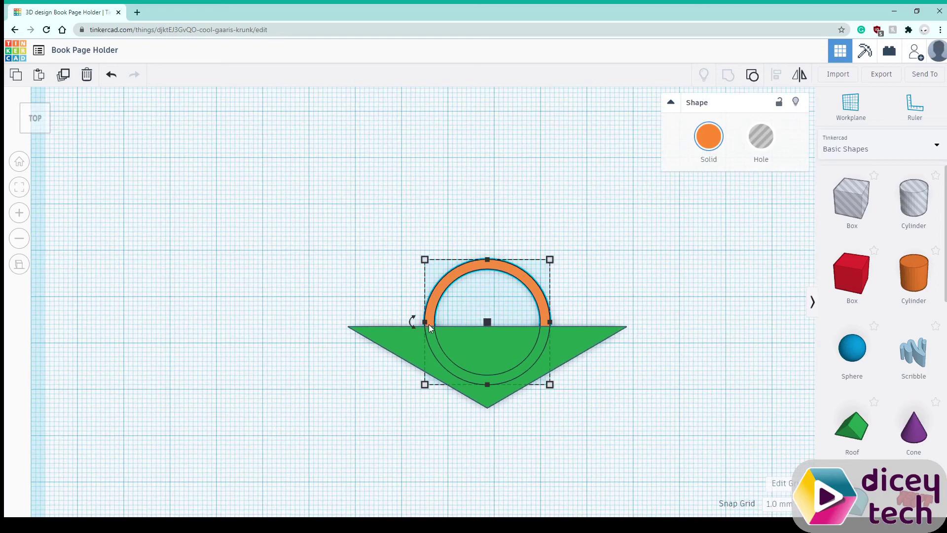
key(Down)
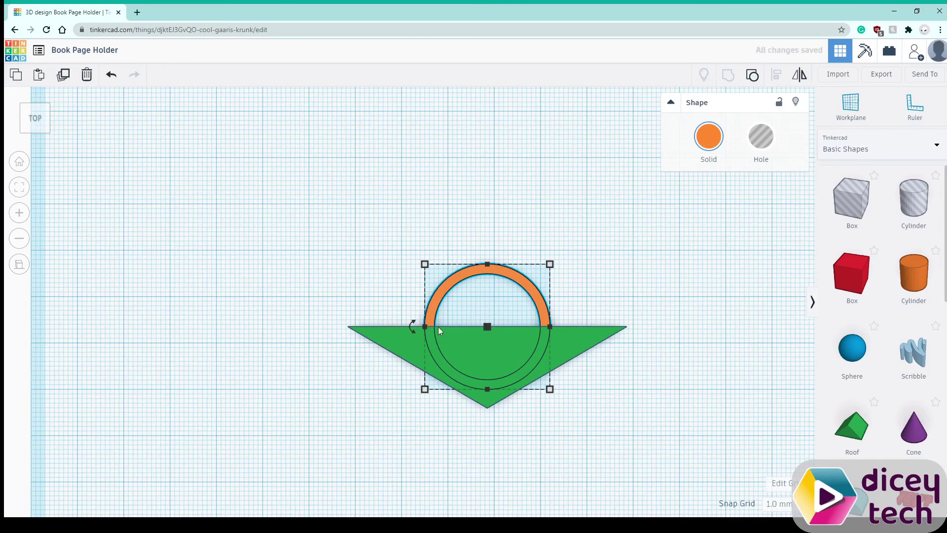
Ungroup the orange ring, then group its cylinder, hole and wedge into one green holder
click(617, 286)
click(521, 285)
click(752, 76)
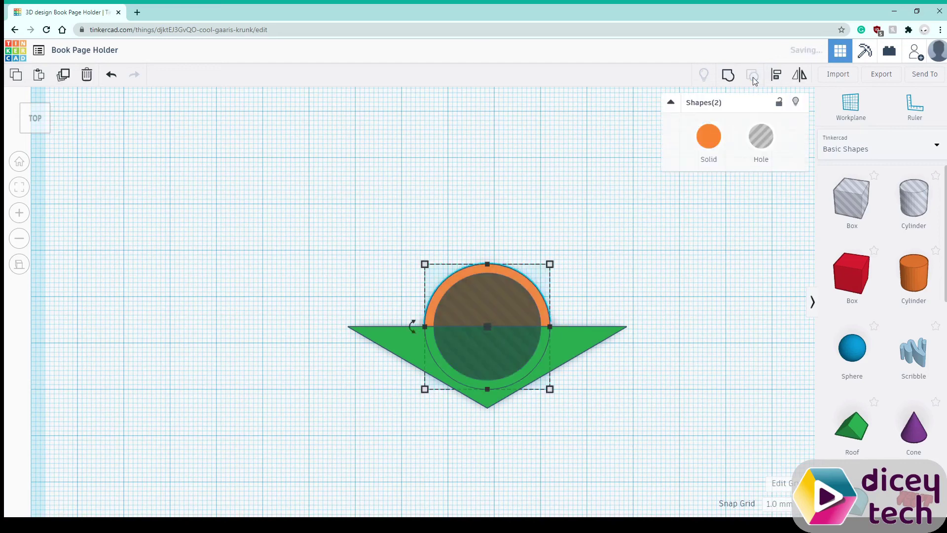
drag(309, 233, 665, 273)
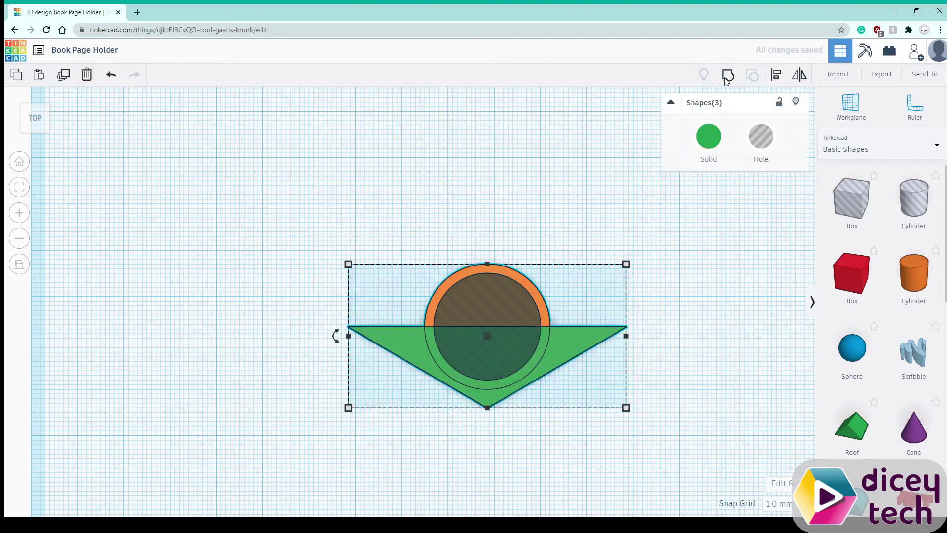
click(730, 77)
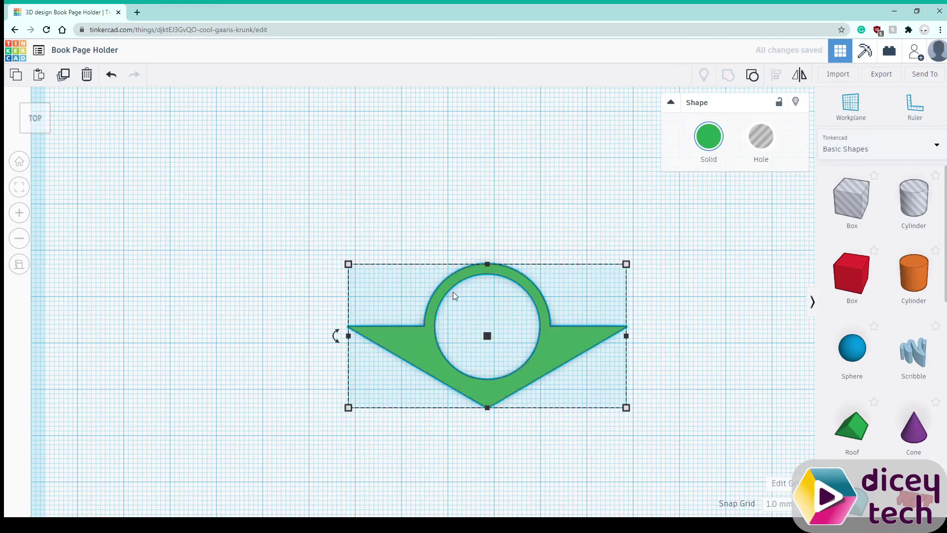
click(536, 197)
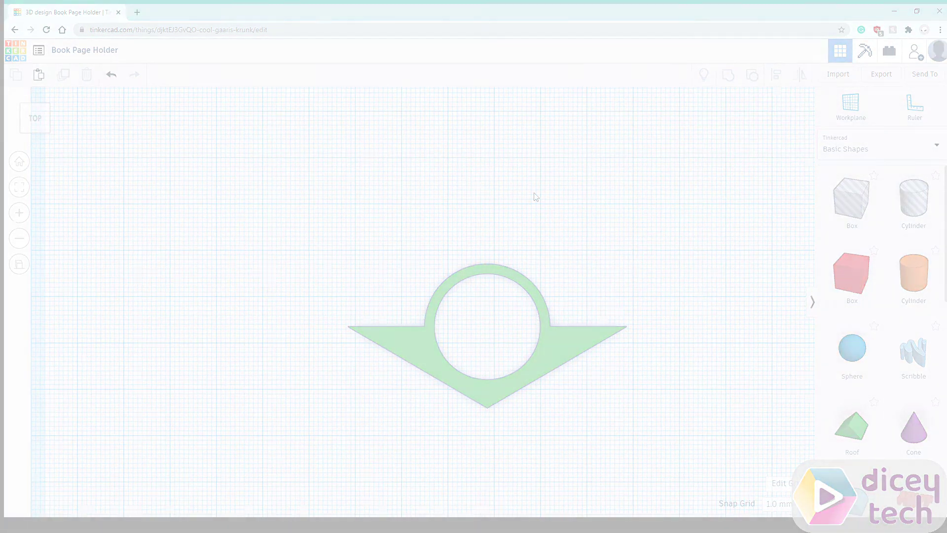